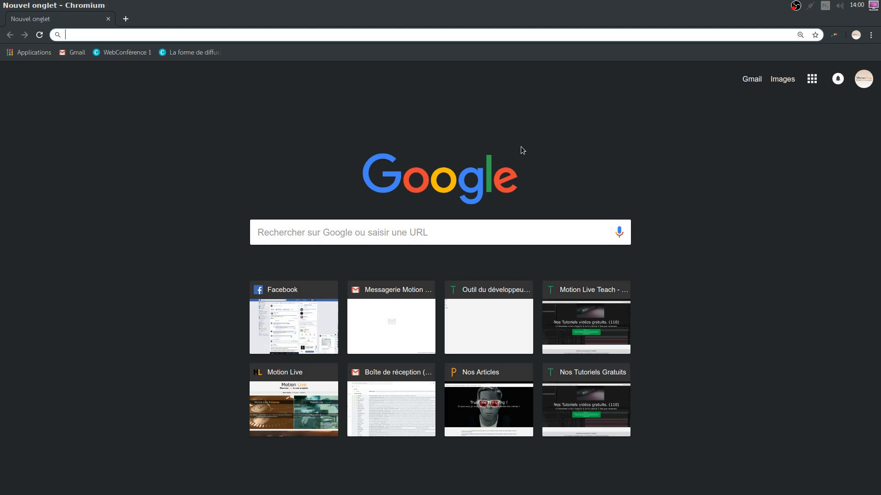
- Open teach.motion-live.com and go to its free video tutorials page
{"action": "type", "text": "te"}
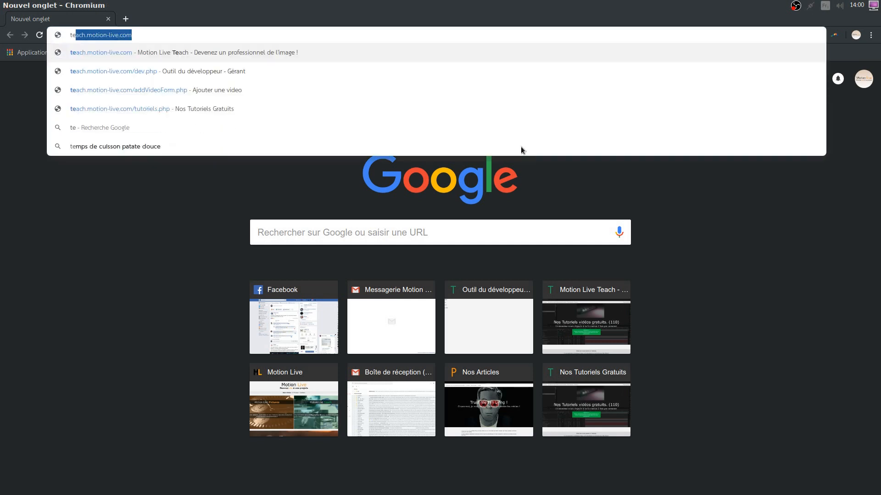
{"action": "type", "text": "ac."}
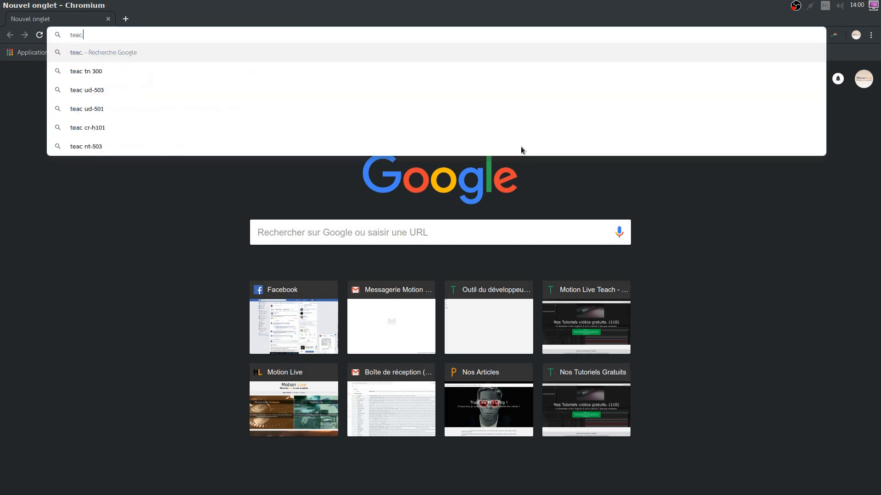
{"action": "key", "text": "BackSpace"}
{"action": "type", "text": "h"}
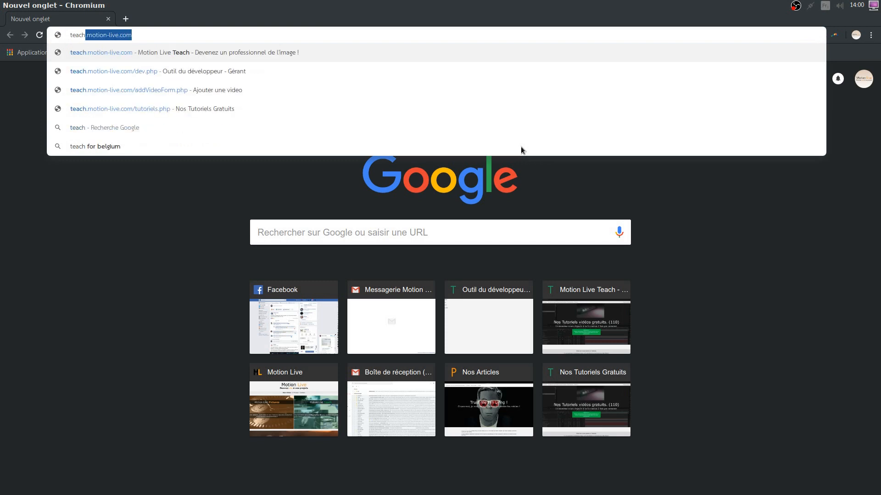
{"action": "key", "text": "Return"}
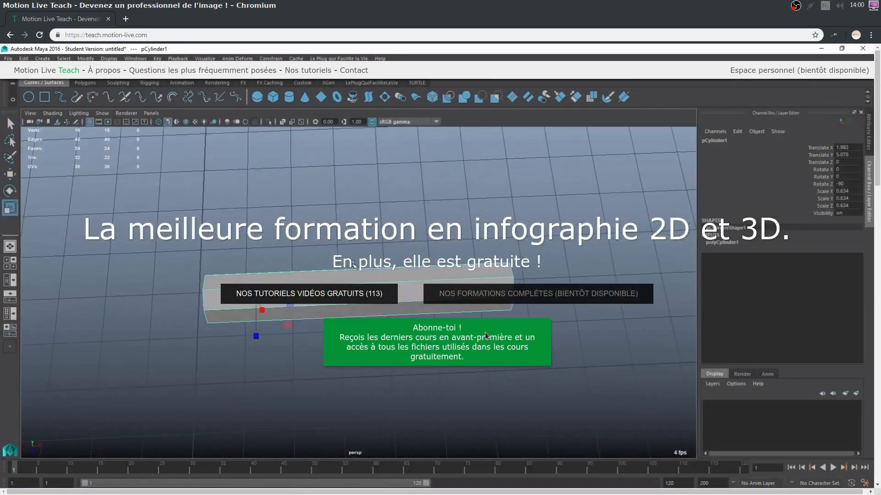
{"action": "left_click", "coordinate": [276, 299]}
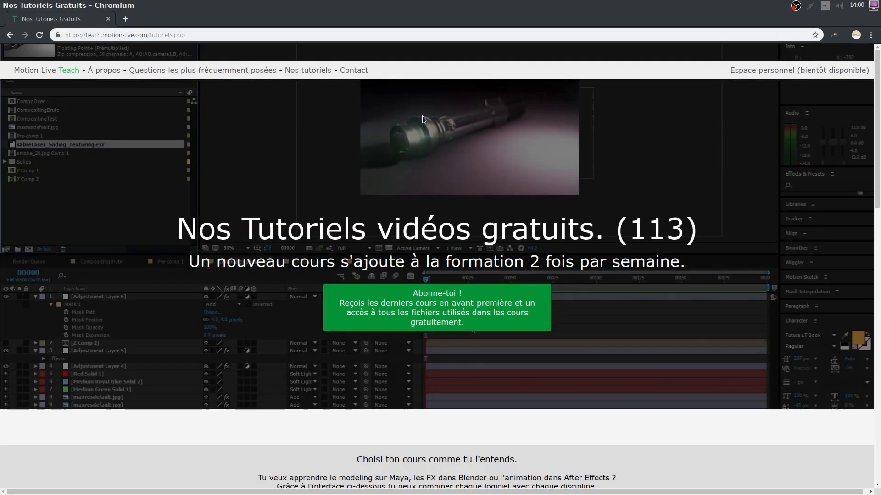
- Filter the tutorials by the Maya software and the Animation discipline
{"action": "scroll", "coordinate": [159, 274], "scroll_direction": "down", "scroll_amount": 3}
{"action": "scroll", "coordinate": [159, 275], "scroll_direction": "down", "scroll_amount": 2}
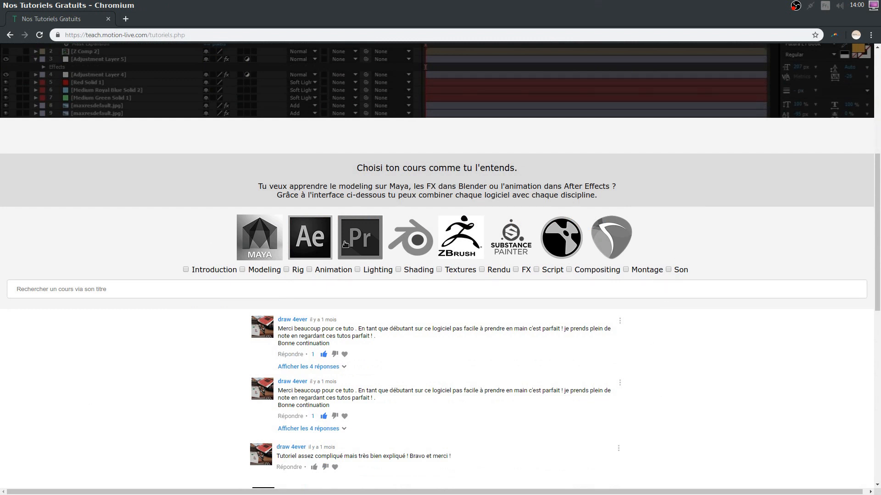
{"action": "left_click", "coordinate": [262, 240]}
{"action": "left_click", "coordinate": [149, 289]}
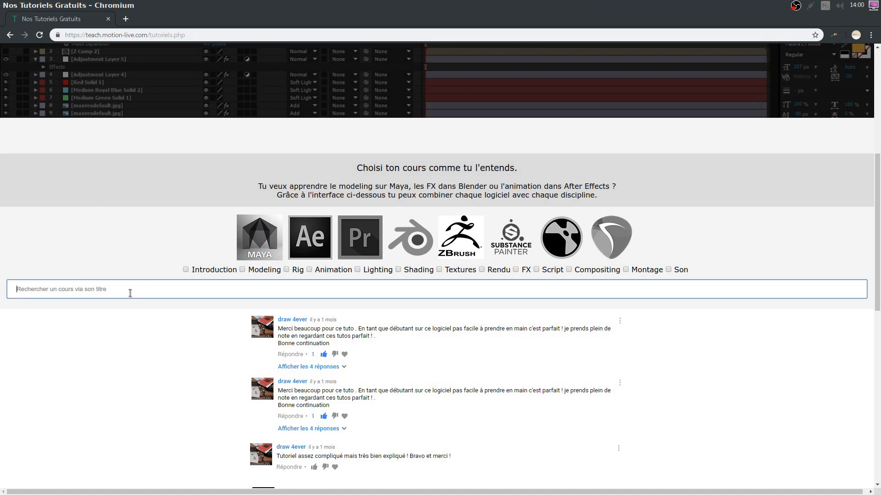
{"action": "left_click", "coordinate": [205, 358]}
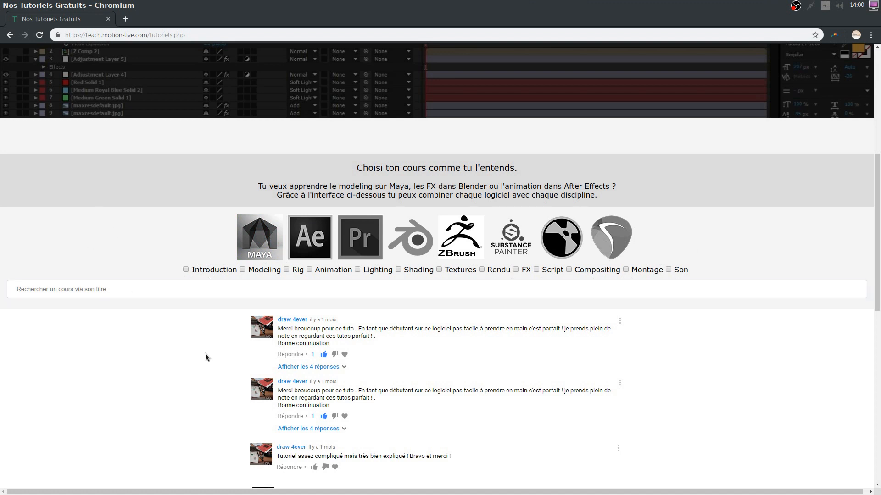
{"action": "left_click", "coordinate": [260, 254]}
{"action": "left_click", "coordinate": [309, 270]}
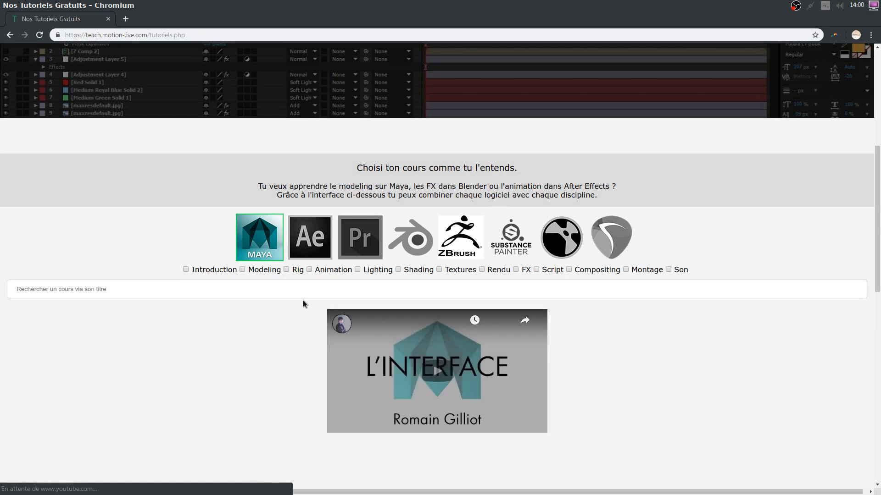
- Look through the filtered Maya animation tutorials and open the file download form for the "Animation La Balle" lesson
{"action": "scroll", "coordinate": [55, 337], "scroll_direction": "down", "scroll_amount": 6}
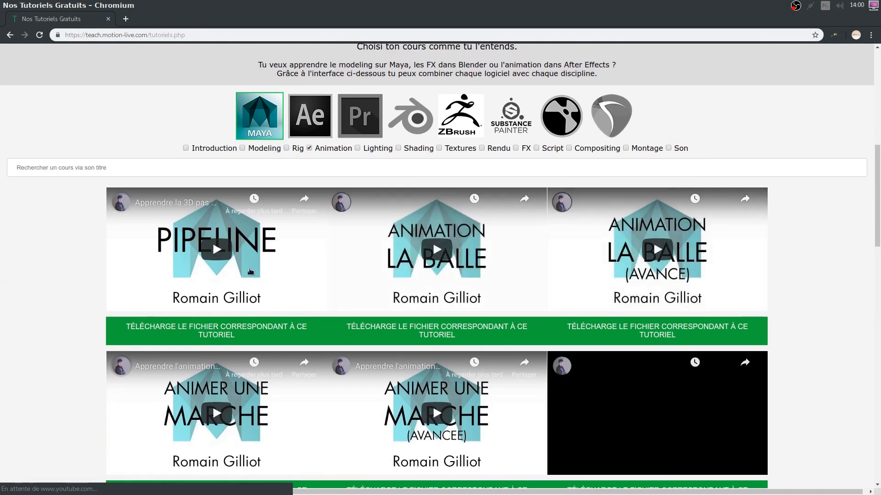
{"action": "scroll", "coordinate": [56, 341], "scroll_direction": "up", "scroll_amount": 4}
{"action": "scroll", "coordinate": [57, 343], "scroll_direction": "up", "scroll_amount": 4}
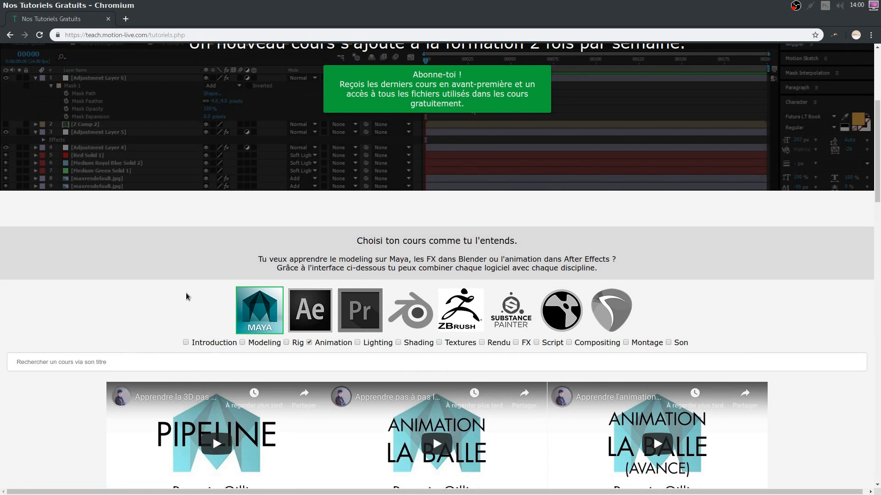
{"action": "scroll", "coordinate": [186, 295], "scroll_direction": "up", "scroll_amount": 2}
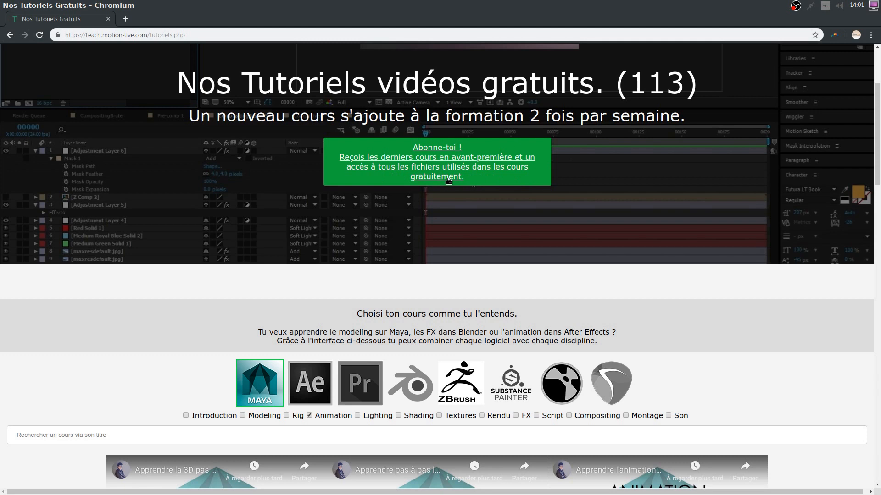
{"action": "scroll", "coordinate": [449, 180], "scroll_direction": "down", "scroll_amount": 5}
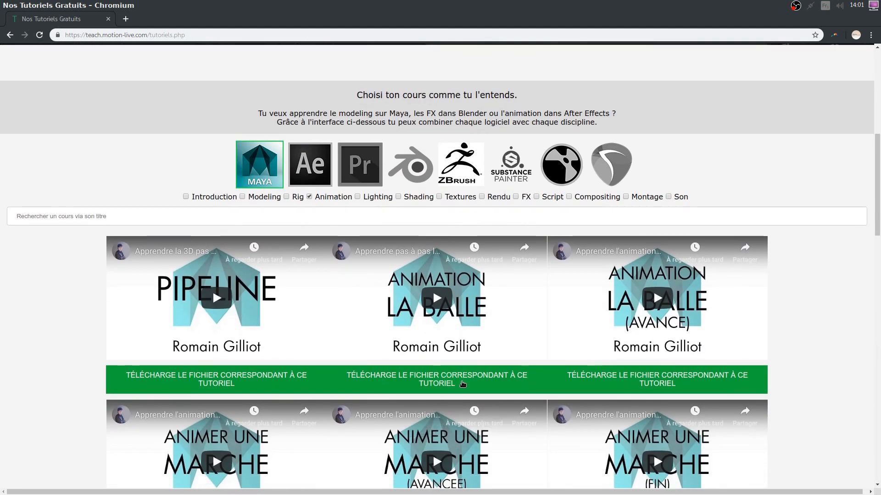
{"action": "left_click", "coordinate": [462, 384]}
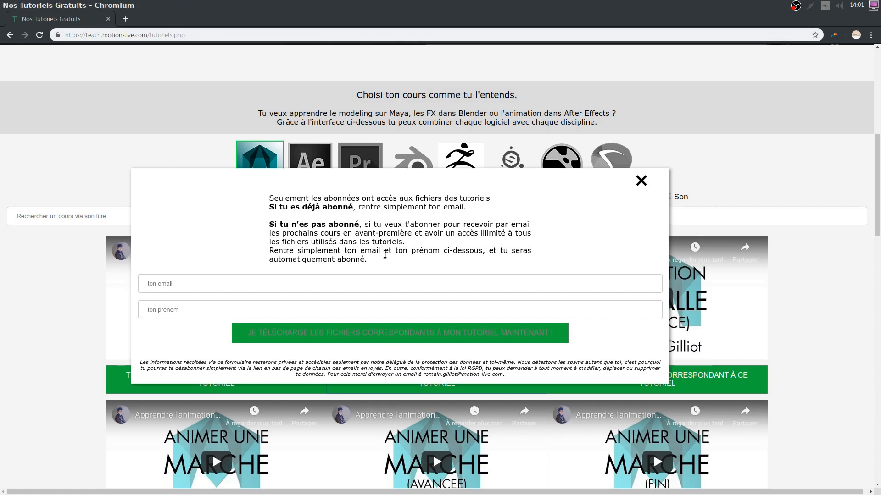
- Switch to Blender and widen the camera view and graph editor areas beside the user perspective view
{"action": "key", "text": "alt+Tab"}
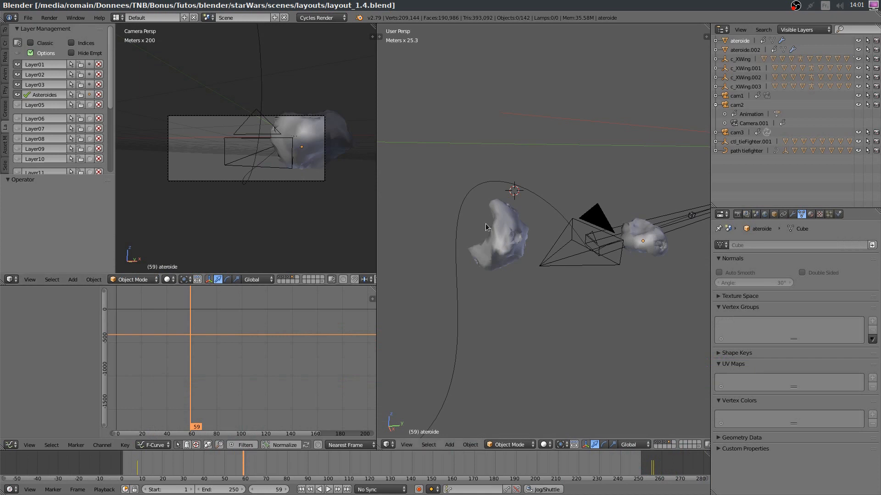
{"action": "left_click", "coordinate": [381, 209]}
{"action": "left_click_drag", "start_coordinate": [378, 216], "coordinate": [446, 193]}
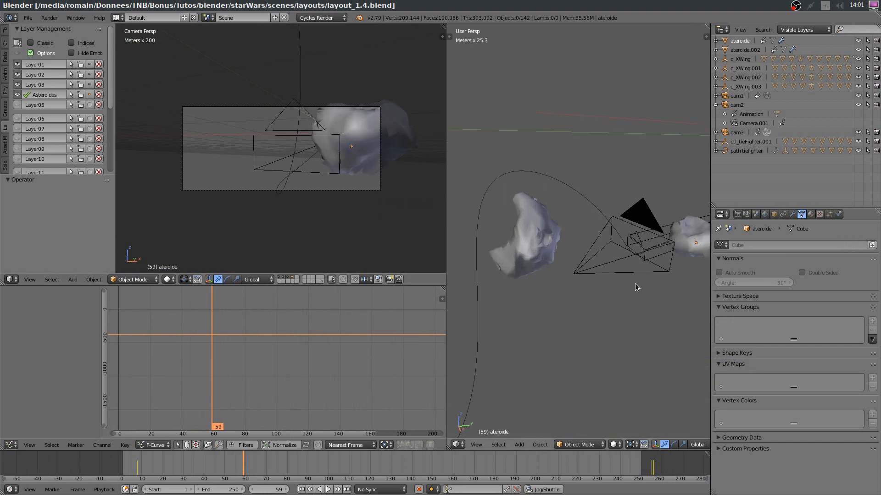
- Select the ctl_tieFighter empty, frame it in the perspective view and preview its flight along the path
{"action": "middle_click_drag", "start_coordinate": [634, 283], "coordinate": [619, 275]}
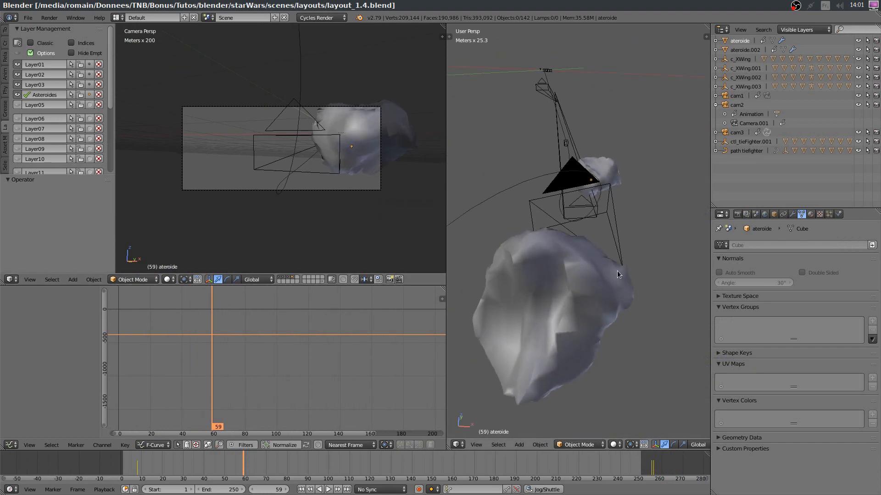
{"action": "right_click", "coordinate": [567, 148]}
{"action": "key", "text": "KP_Decimal"}
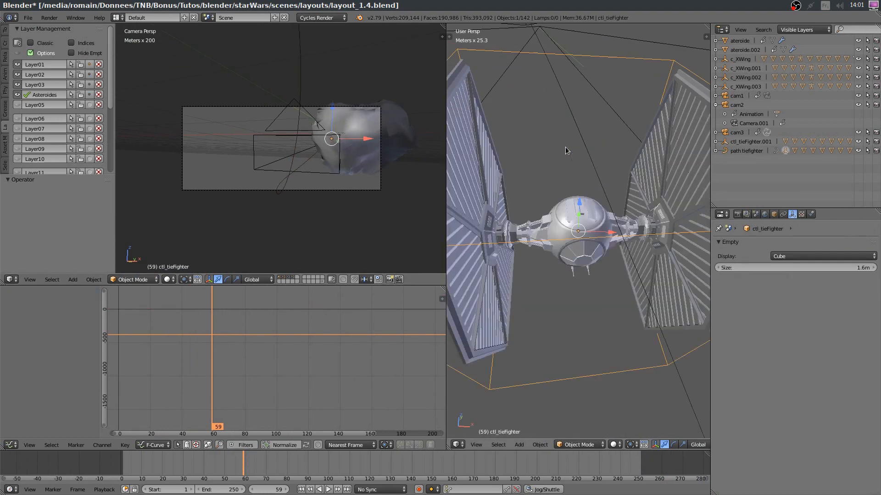
{"action": "scroll", "coordinate": [536, 248], "scroll_direction": "down", "scroll_amount": 6}
{"action": "key", "text": "alt+a"}
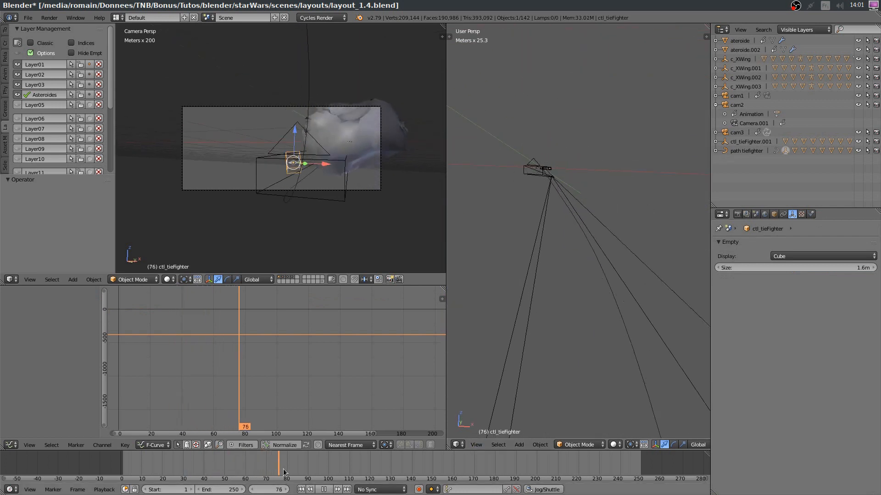
{"action": "key", "text": "Escape"}
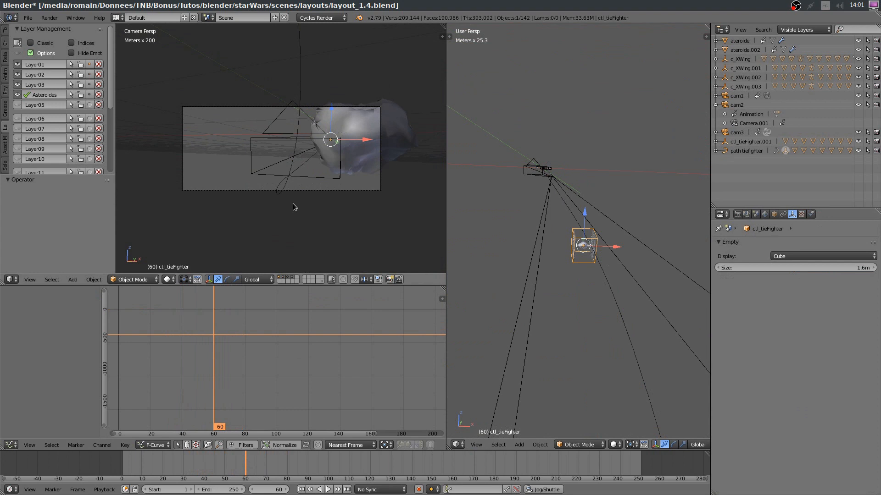
- Make cam1 the active scene camera and go back to frame 1 of the animation
{"action": "left_click", "coordinate": [738, 96]}
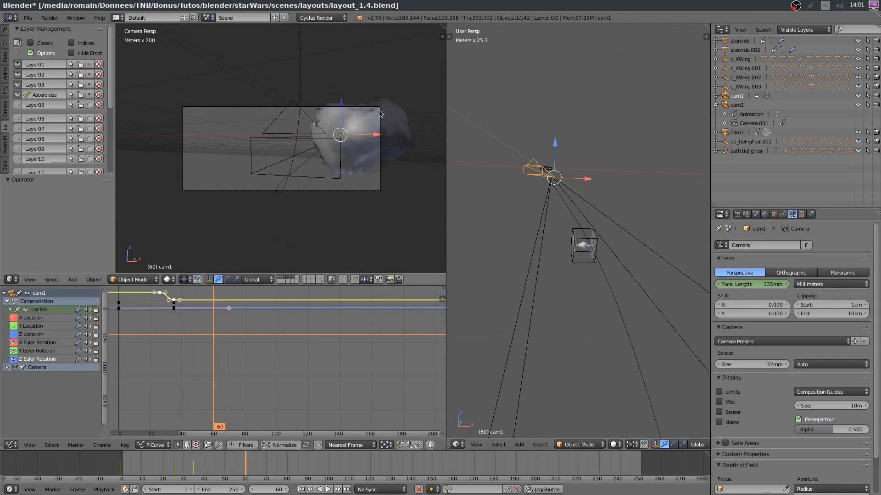
{"action": "key", "text": "ctrl+KP_0"}
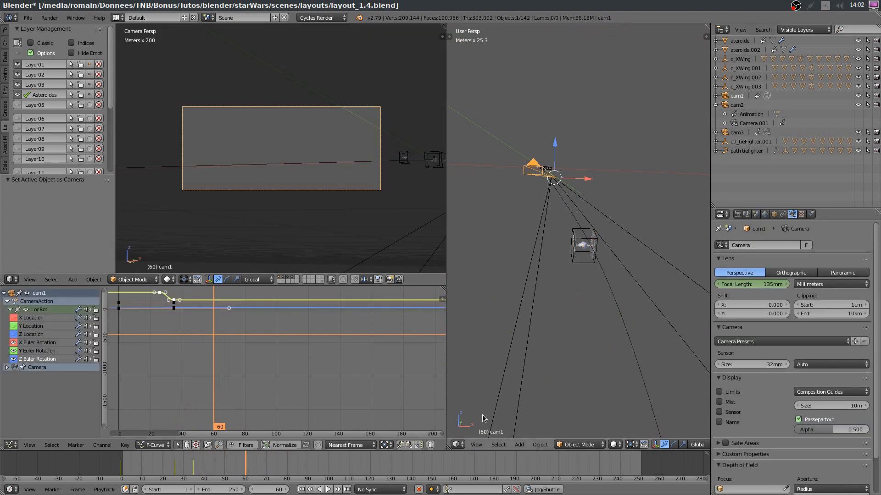
{"action": "left_click", "coordinate": [222, 466]}
{"action": "key", "text": "alt+a"}
{"action": "left_click_drag", "start_coordinate": [222, 466], "coordinate": [124, 476]}
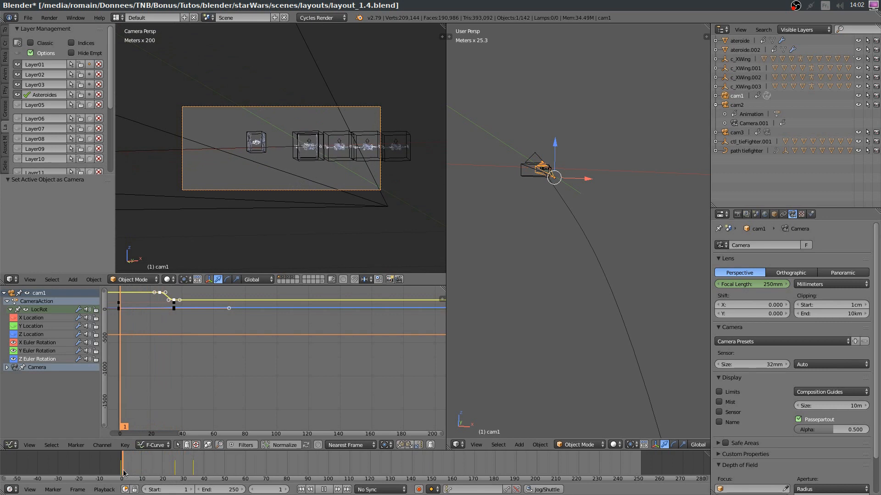
- Select the ctl_tieFighter empty at frame 1 and frame it together with the row of X-Wings
{"action": "key", "text": "a"}
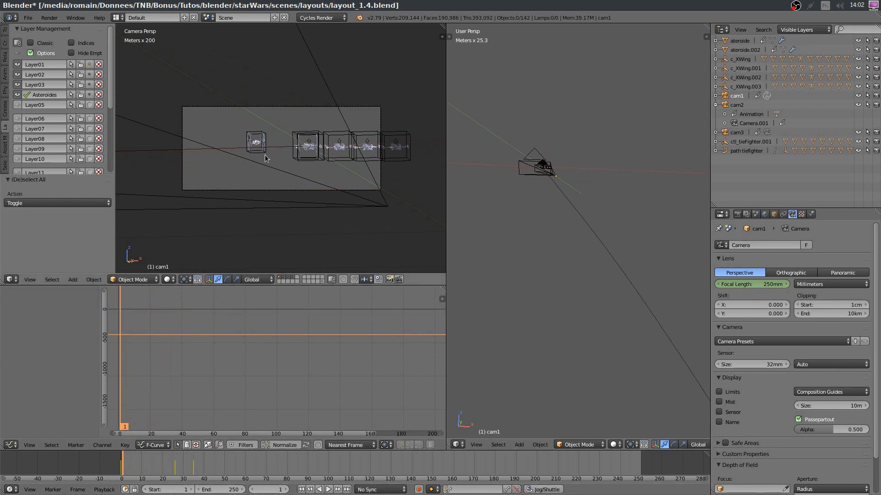
{"action": "right_click", "coordinate": [541, 176]}
{"action": "key", "text": "KP_Decimal"}
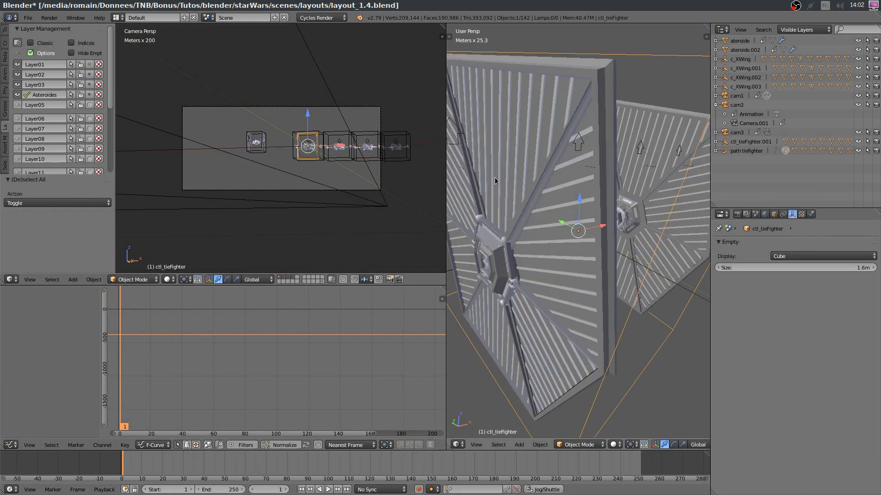
{"action": "key", "text": "a"}
{"action": "scroll", "coordinate": [536, 223], "scroll_direction": "down", "scroll_amount": 7}
{"action": "scroll", "coordinate": [535, 224], "scroll_direction": "down", "scroll_amount": 6}
{"action": "middle_click_drag", "start_coordinate": [552, 285], "coordinate": [544, 282]}
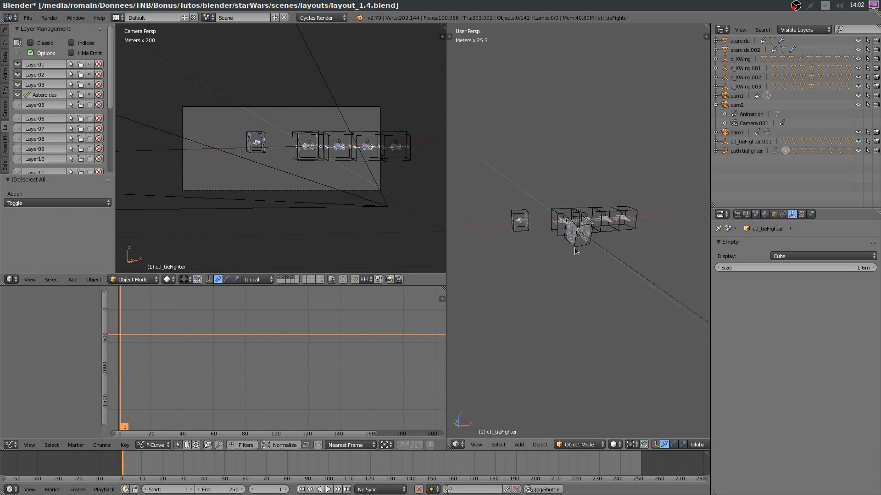
{"action": "right_click", "coordinate": [579, 248]}
{"action": "scroll", "coordinate": [603, 284], "scroll_direction": "up", "scroll_amount": 3}
{"action": "middle_click_drag", "start_coordinate": [602, 284], "coordinate": [573, 294]}
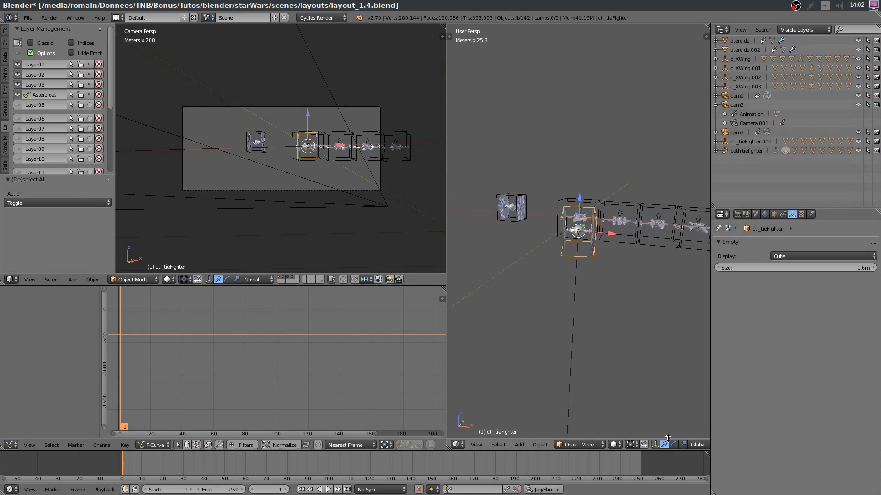
- Set the transform orientation of the perspective view to Local
{"action": "scroll", "coordinate": [668, 442], "scroll_direction": "down", "scroll_amount": 3}
{"action": "left_click", "coordinate": [656, 444]}
{"action": "left_click", "coordinate": [657, 409]}
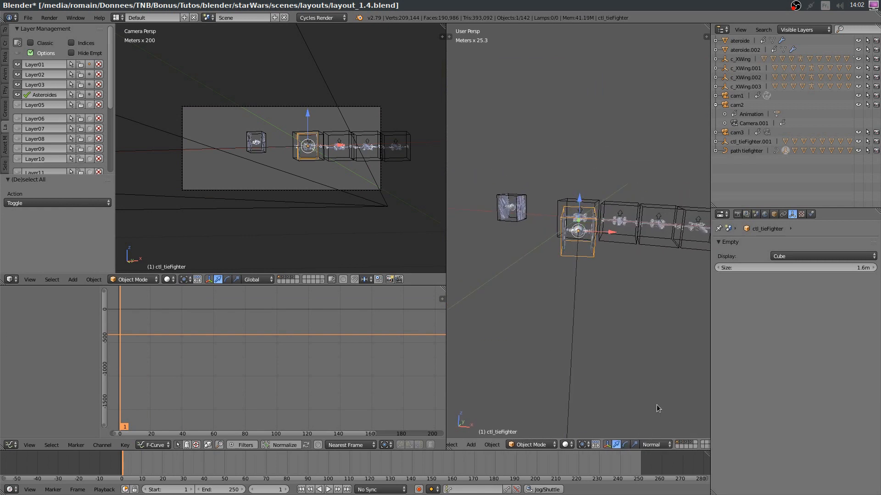
{"action": "left_click", "coordinate": [656, 445]}
{"action": "left_click", "coordinate": [658, 424]}
{"action": "middle_click_drag", "start_coordinate": [657, 424], "coordinate": [582, 317]}
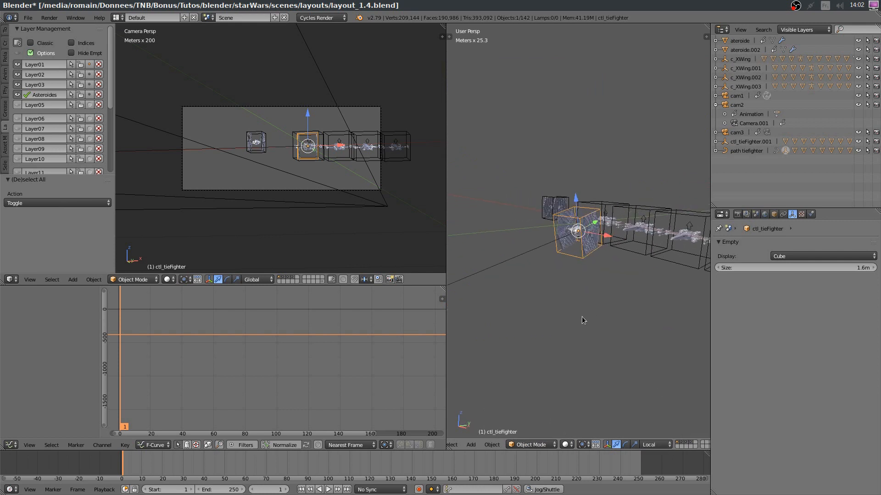
- Rotate ctl_tieFighter around its local Y axis to about 11.3° with the rotate manipulator and keyframe its rotation
{"action": "left_click", "coordinate": [625, 445]}
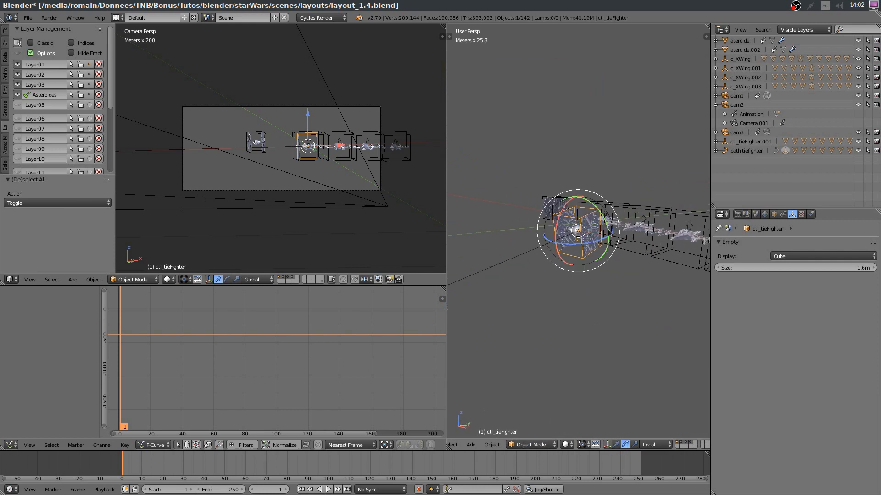
{"action": "mouse_move", "coordinate": [609, 235]}
{"action": "left_mouse_down"}
{"action": "mouse_move", "coordinate": [610, 258]}
{"action": "mouse_move", "coordinate": [592, 191]}
{"action": "mouse_move", "coordinate": [607, 230]}
{"action": "left_mouse_up"}
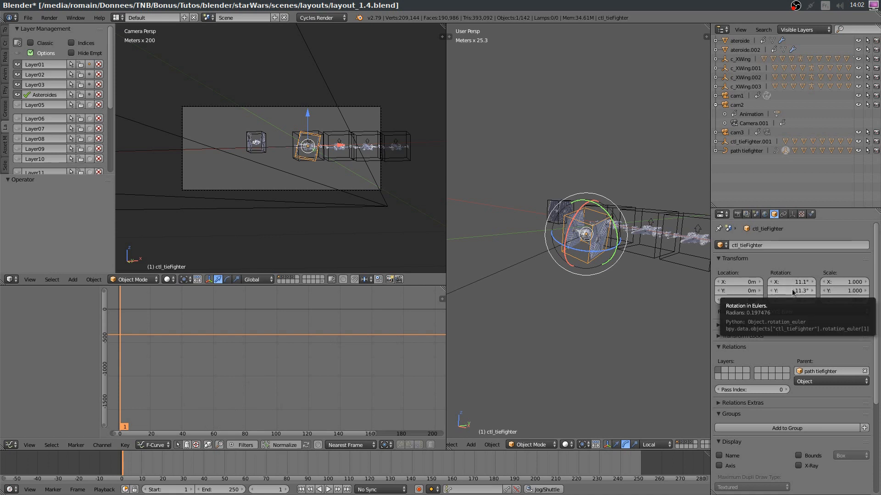
{"action": "key", "text": "i"}
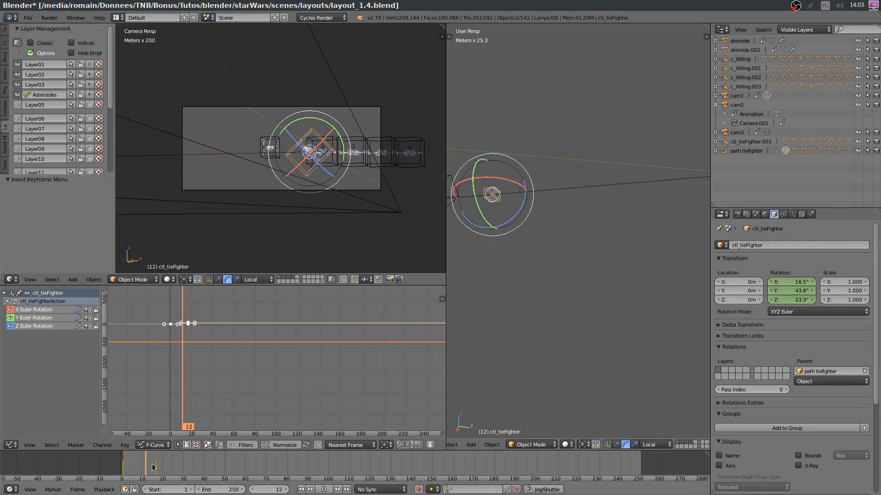
- At frame 17, rotate ctl_tieFighter by about -68.4° around its local Y axis
{"action": "left_click_drag", "start_coordinate": [160, 464], "coordinate": [156, 464]}
{"action": "key", "text": "alt+a"}
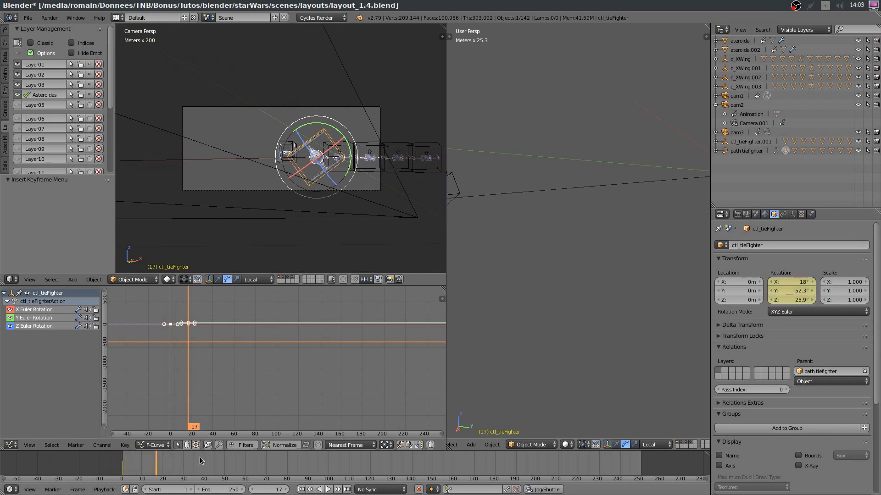
{"action": "key", "text": "KP_Decimal"}
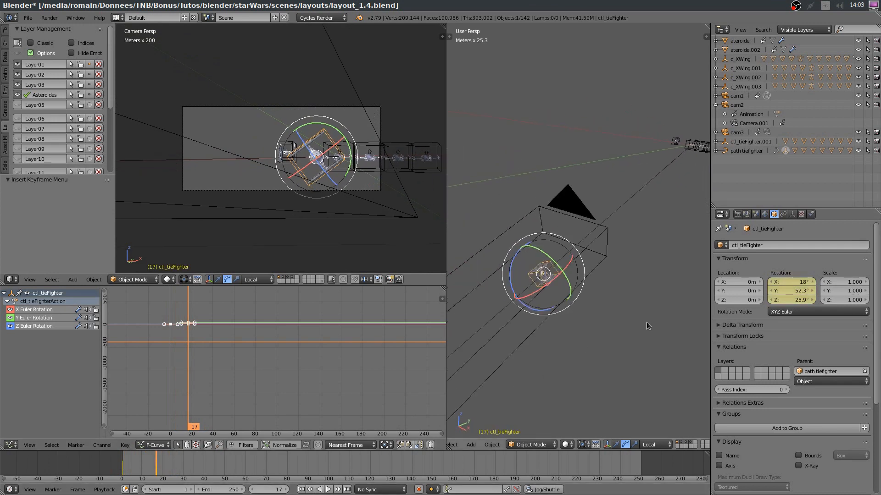
{"action": "left_click_drag", "start_coordinate": [611, 281], "coordinate": [589, 249]}
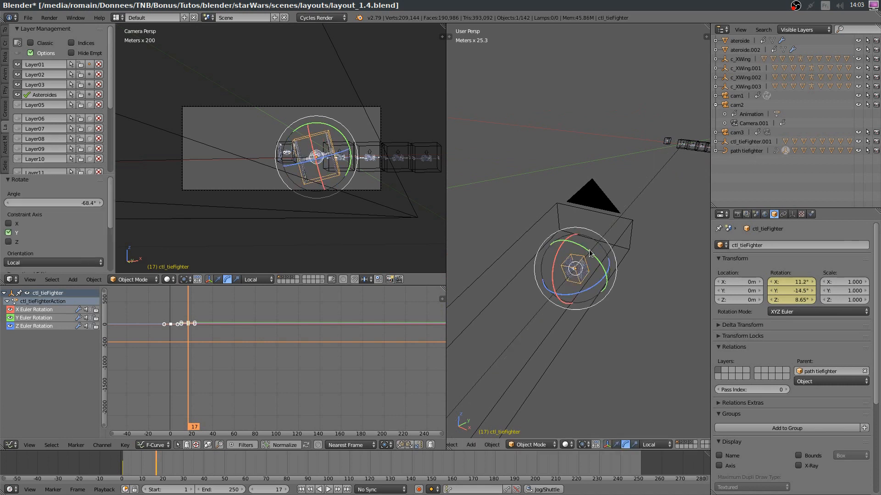
- Keyframe the rotation of ctl_tieFighter at frame 17 and play the animation onward from there
{"action": "key", "text": "i"}
{"action": "left_click", "coordinate": [604, 283]}
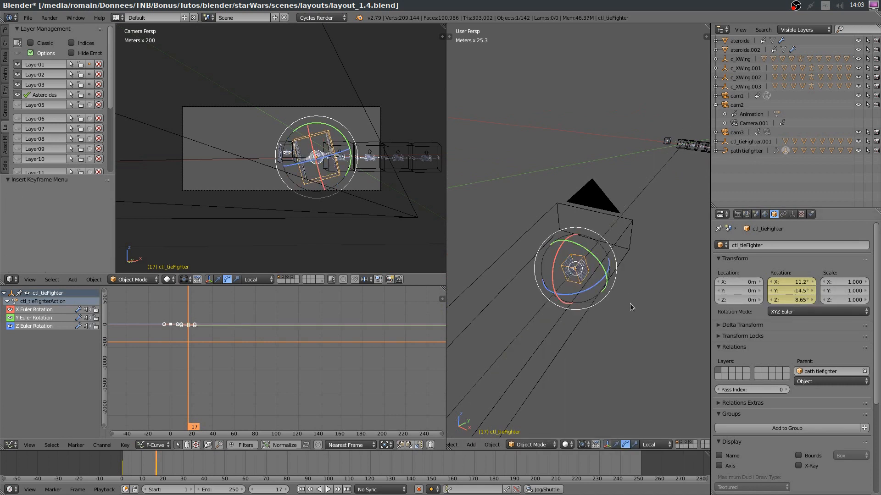
{"action": "key", "text": "alt+a"}
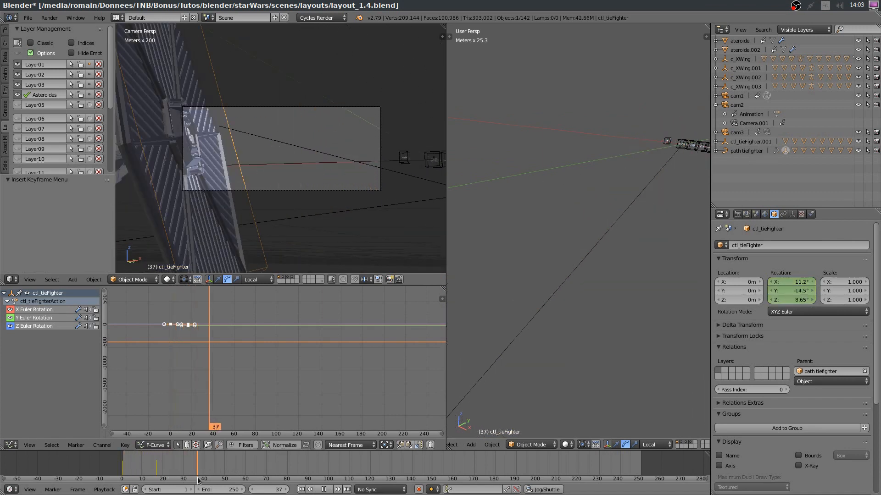
- At frame 36, rotate ctl_tieFighter by about 19.2° around its local Y axis and keyframe its rotation
{"action": "key", "text": "alt+a"}
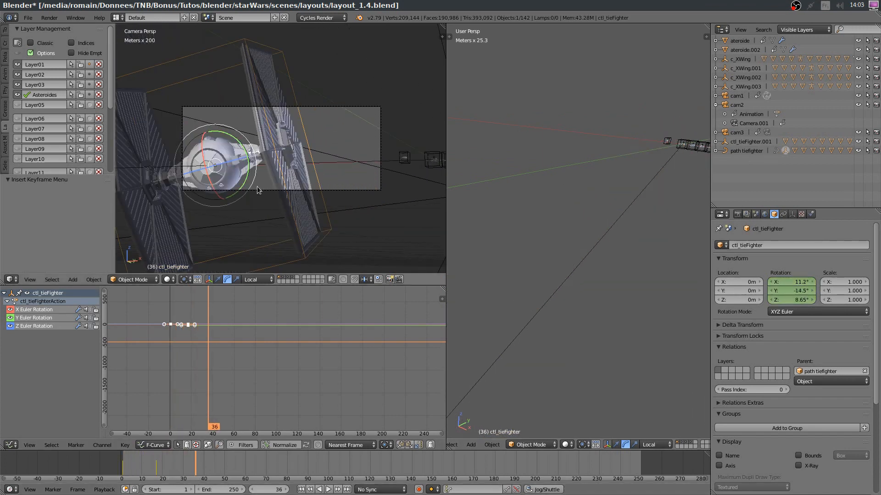
{"action": "left_click_drag", "start_coordinate": [249, 175], "coordinate": [248, 188]}
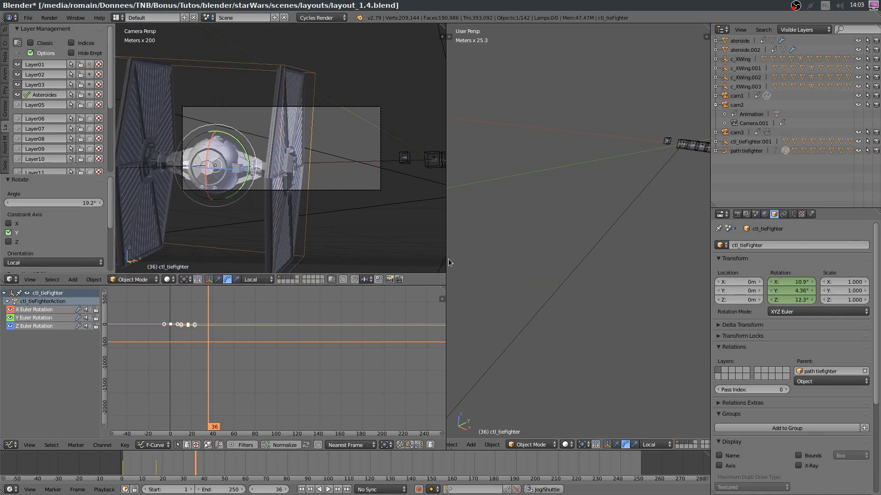
{"action": "key", "text": "i"}
{"action": "left_click", "coordinate": [478, 266]}
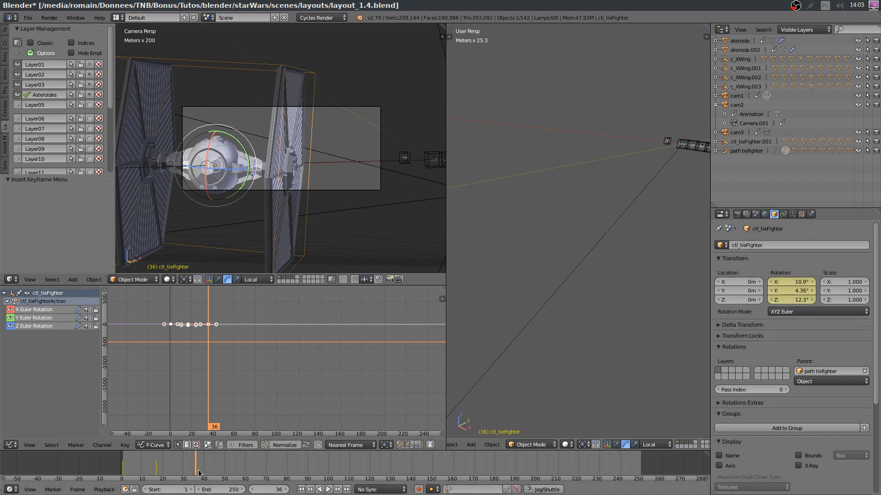
- Play the animation from frame 1 to review the TIE fighter's banking, and return to frame 17
{"action": "left_click", "coordinate": [123, 466]}
{"action": "key", "text": "alt+a"}
{"action": "key", "text": "alt"}
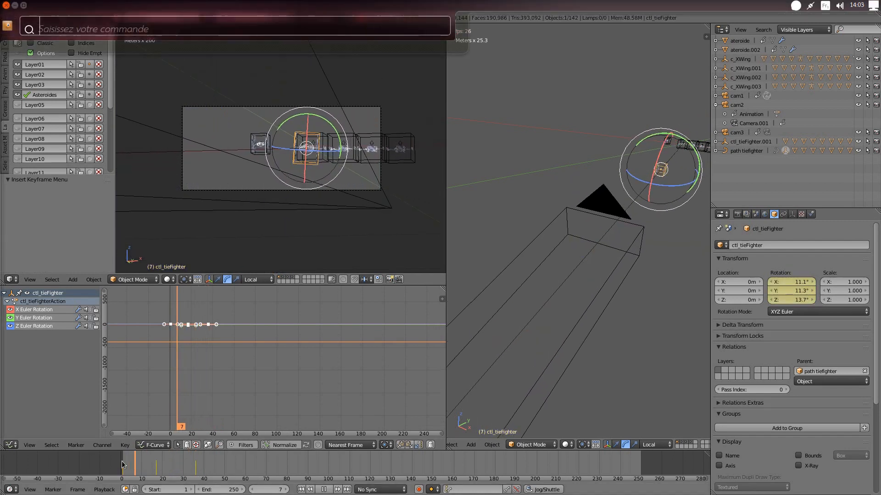
{"action": "key", "text": "Escape"}
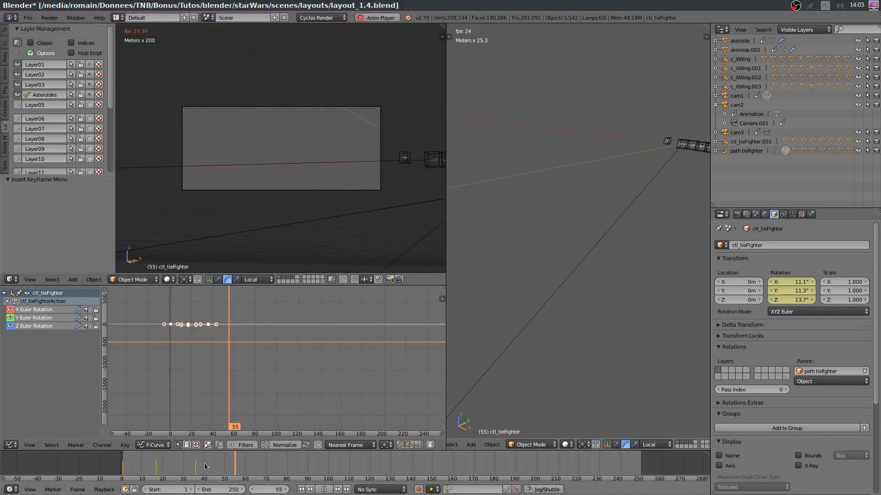
{"action": "left_click_drag", "start_coordinate": [208, 465], "coordinate": [155, 463]}
{"action": "key", "text": "alt+a"}
{"action": "key", "text": "Escape"}
- Select the path tiefighter curve near the X-Wings and enter Edit Mode on it
{"action": "scroll", "coordinate": [475, 290], "scroll_direction": "down", "scroll_amount": 5}
{"action": "middle_click_drag", "start_coordinate": [609, 356], "coordinate": [463, 348]}
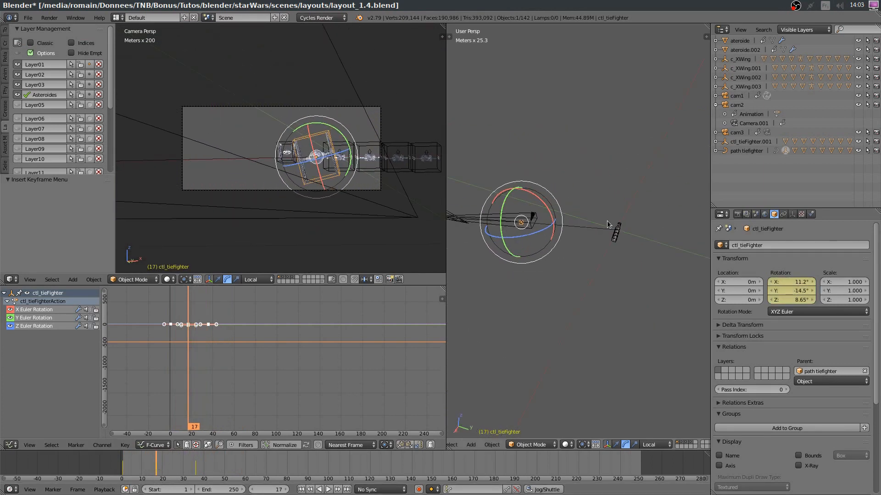
{"action": "right_click", "coordinate": [598, 225]}
{"action": "key", "text": "Tab"}
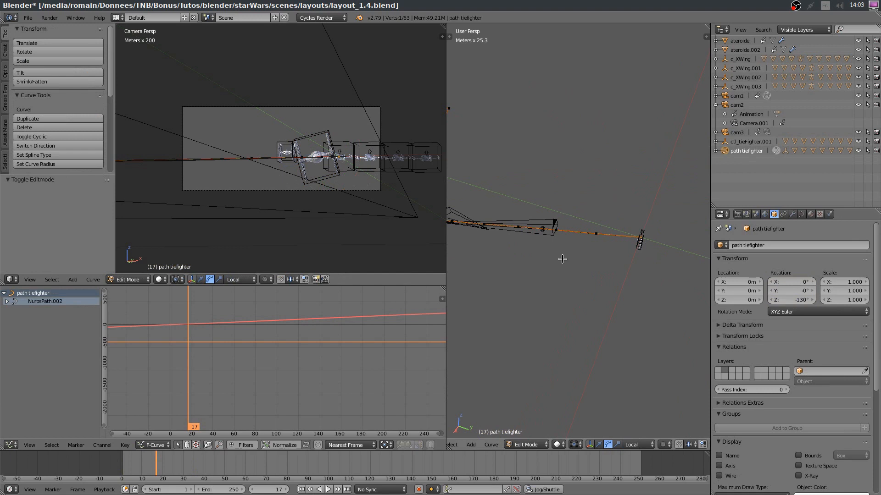
- Subdivide the path segment between the two control points on either side of the TIE fighter with one cut
{"action": "middle_click_drag", "start_coordinate": [562, 259], "coordinate": [626, 256]}
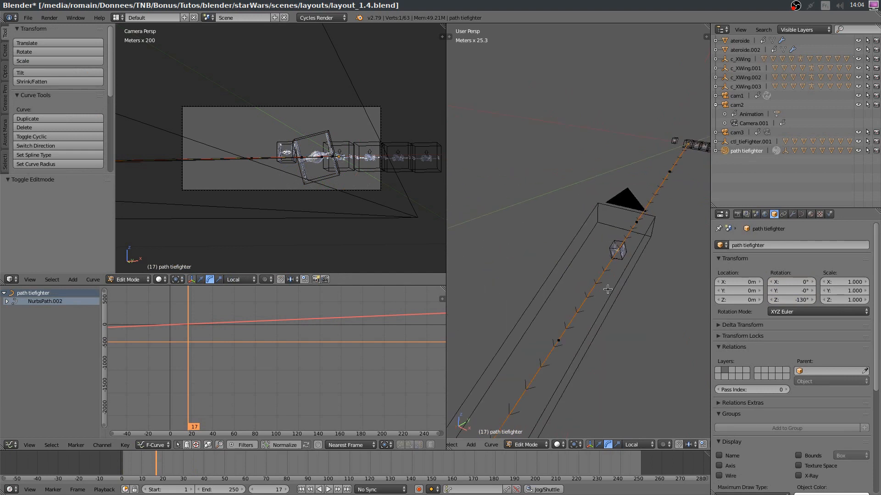
{"action": "right_click", "coordinate": [630, 222]}
{"action": "right_click", "coordinate": [560, 343], "text": "shift"}
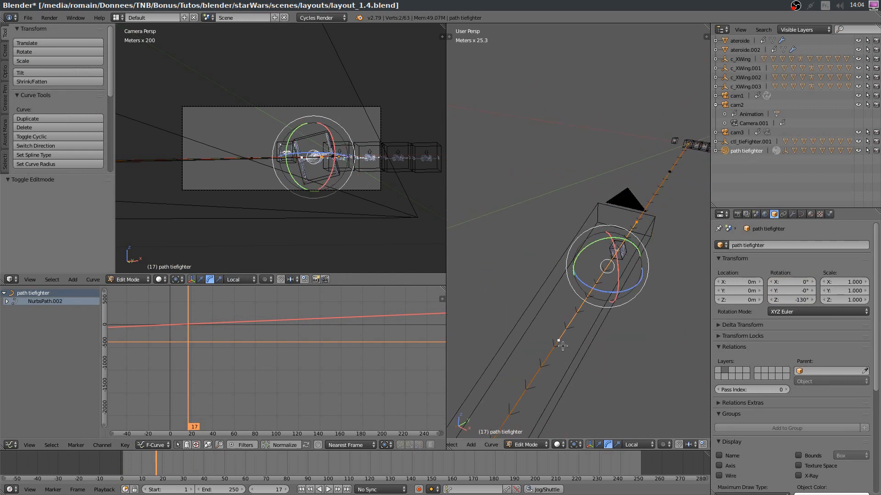
{"action": "key", "text": "space"}
{"action": "type", "text": "subdiv"}
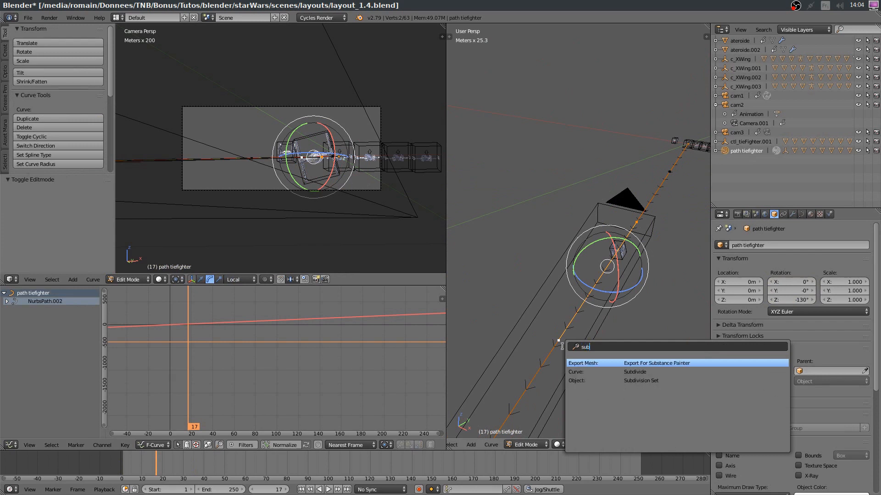
{"action": "key", "text": "Return"}
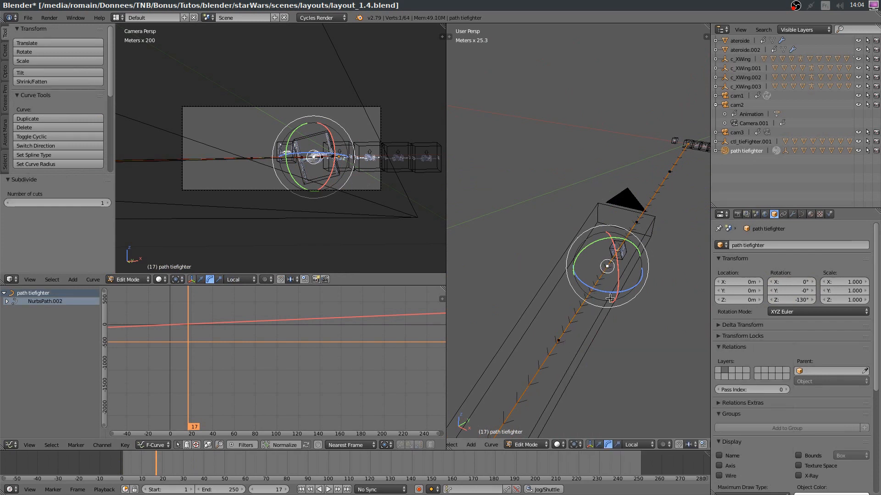
- Rotate the new control point by about -36.1° and move it sideways to bend the flight path
{"action": "key", "text": "r"}
{"action": "left_click", "coordinate": [649, 296]}
{"action": "middle_click_drag", "start_coordinate": [651, 320], "coordinate": [664, 307]}
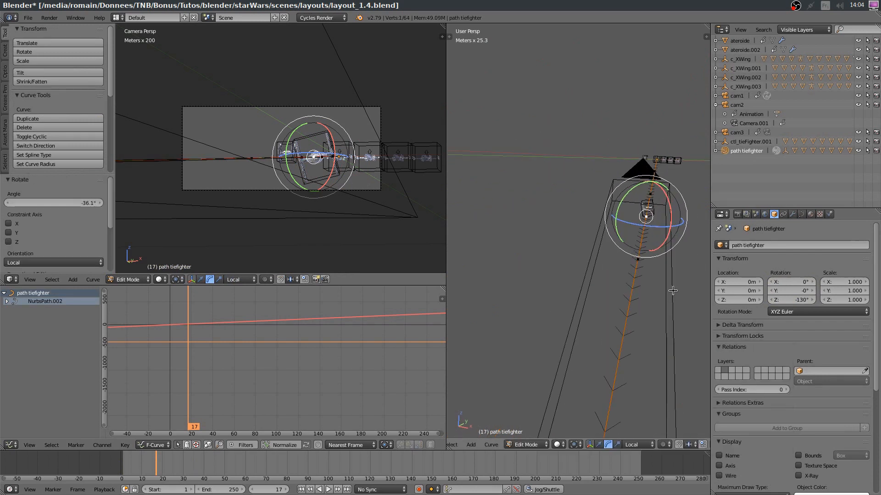
{"action": "key", "text": "g"}
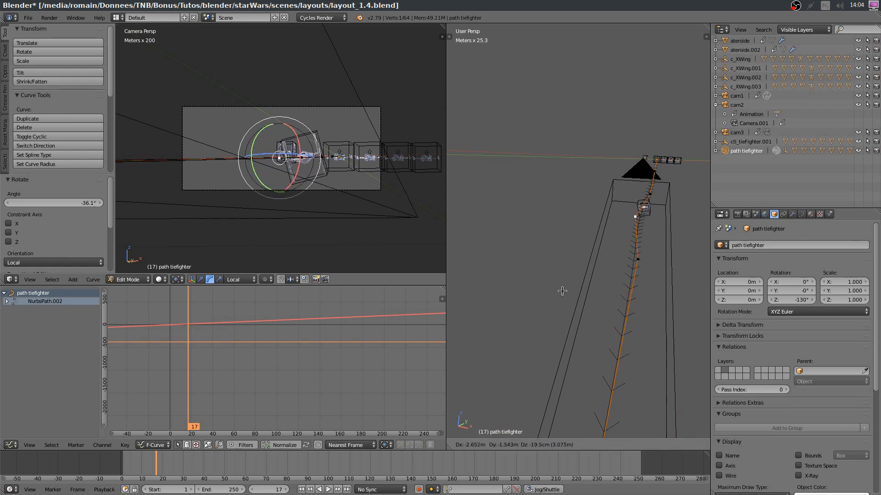
{"action": "left_click", "coordinate": [531, 292]}
- Rotate the control point nearest the X-Wings by about -17.2° and move it about 3.8 m outward
{"action": "middle_click_drag", "start_coordinate": [626, 274], "coordinate": [630, 253]}
{"action": "right_click", "coordinate": [672, 175]}
{"action": "key", "text": "r"}
{"action": "left_click", "coordinate": [684, 216]}
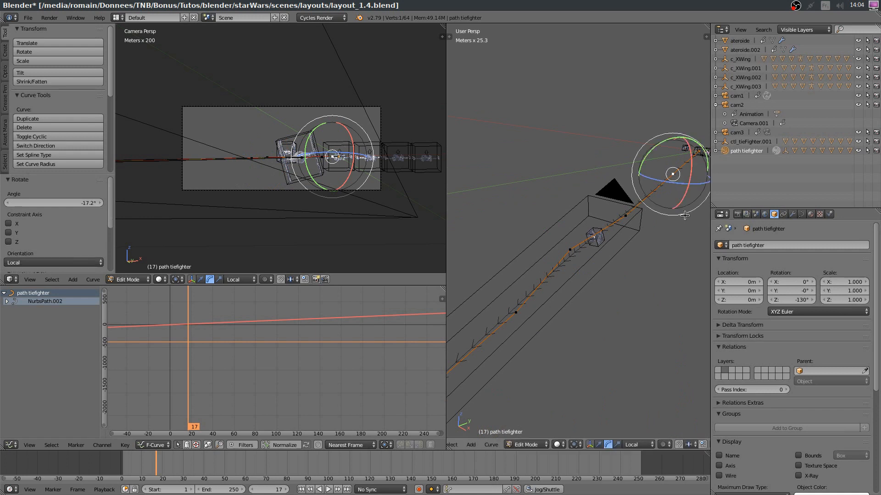
{"action": "key", "text": "g"}
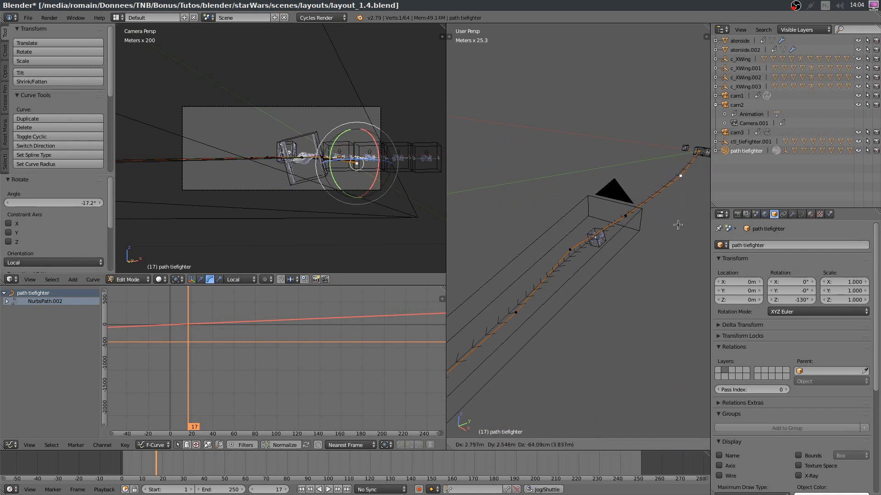
{"action": "left_click", "coordinate": [678, 225]}
- Move the control point before the bend by about 31.2, 35.3 and 1.72 cm, and the one after it by -1.46 m, -1.25 m and 43.2 cm
{"action": "right_click", "coordinate": [633, 218]}
{"action": "key", "text": "g"}
{"action": "left_click", "coordinate": [645, 229]}
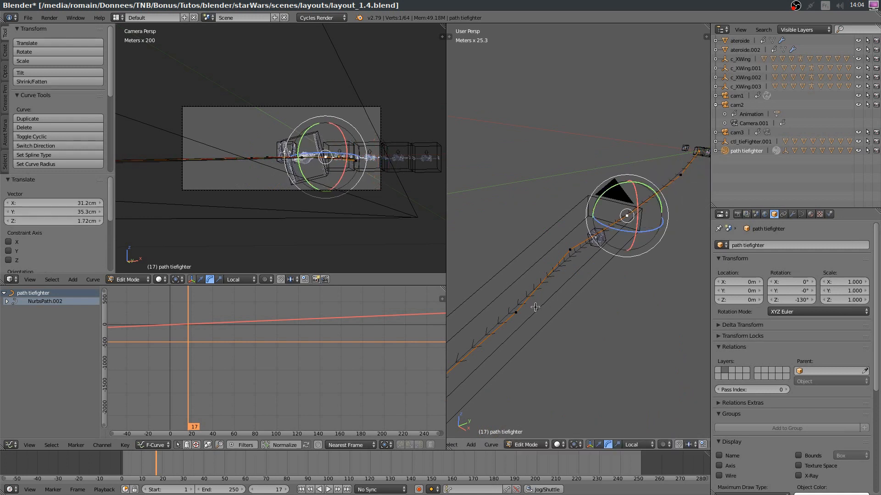
{"action": "right_click", "coordinate": [520, 315]}
{"action": "key", "text": "g"}
{"action": "left_click", "coordinate": [535, 334]}
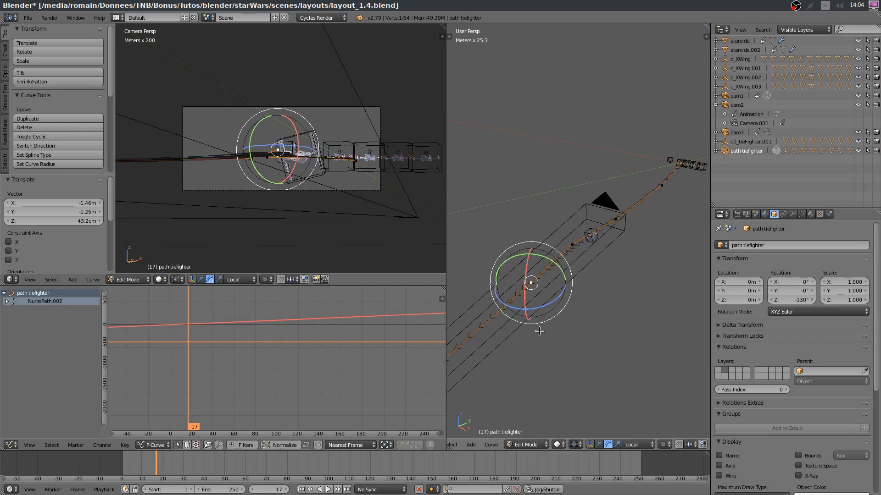
- Move the control point further along the path by about 39.4 cm in X, 28.2 cm in Y and -18.9 cm in Z
{"action": "middle_click_drag", "start_coordinate": [532, 344], "coordinate": [567, 316]}
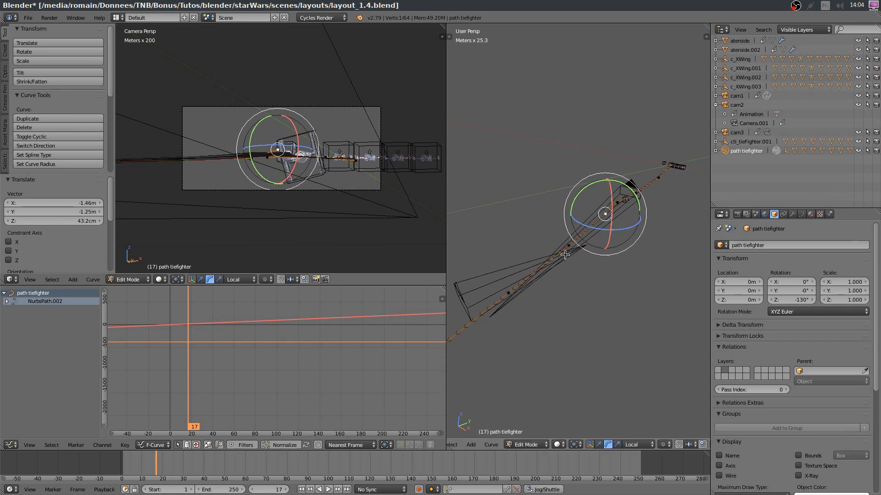
{"action": "right_click", "coordinate": [508, 292]}
{"action": "key", "text": "g"}
{"action": "left_click", "coordinate": [510, 294]}
- Play the animation from just before frame 1 to check the TIE fighter's flight along the curved path
{"action": "left_click_drag", "start_coordinate": [159, 459], "coordinate": [111, 457]}
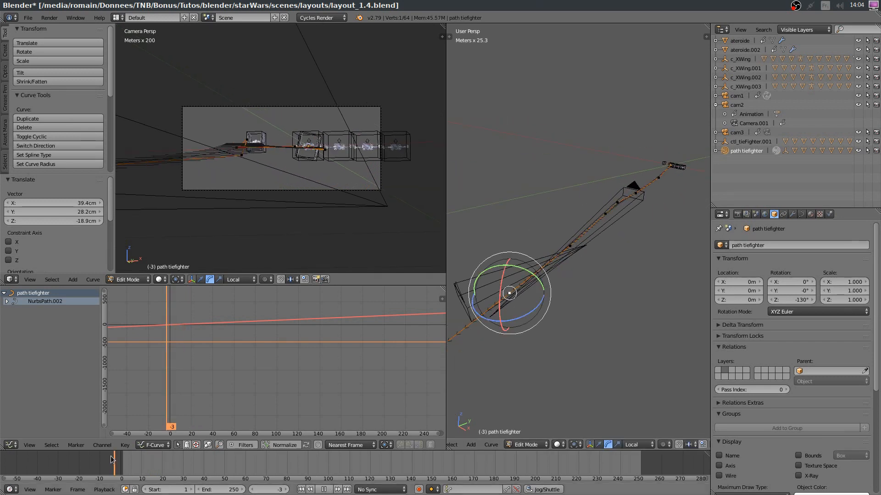
{"action": "key", "text": "alt+a"}
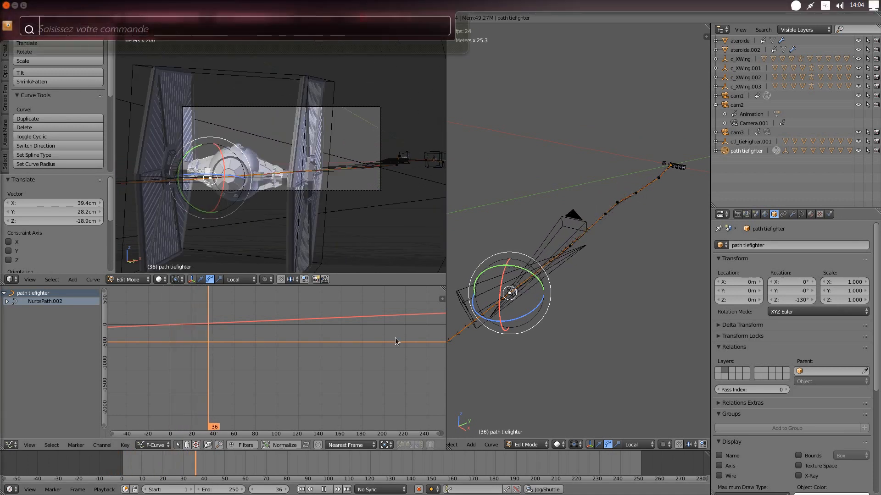
{"action": "key", "text": "Escape"}
{"action": "key", "text": "alt+a"}
- At frame 6, move the control point nearest the X-Wings by about -1.22 m in X, -19.2 cm in Y and 14.8 cm in Z
{"action": "left_click_drag", "start_coordinate": [157, 475], "coordinate": [133, 477]}
{"action": "middle_click_drag", "start_coordinate": [535, 268], "coordinate": [623, 211]}
{"action": "key", "text": "g"}
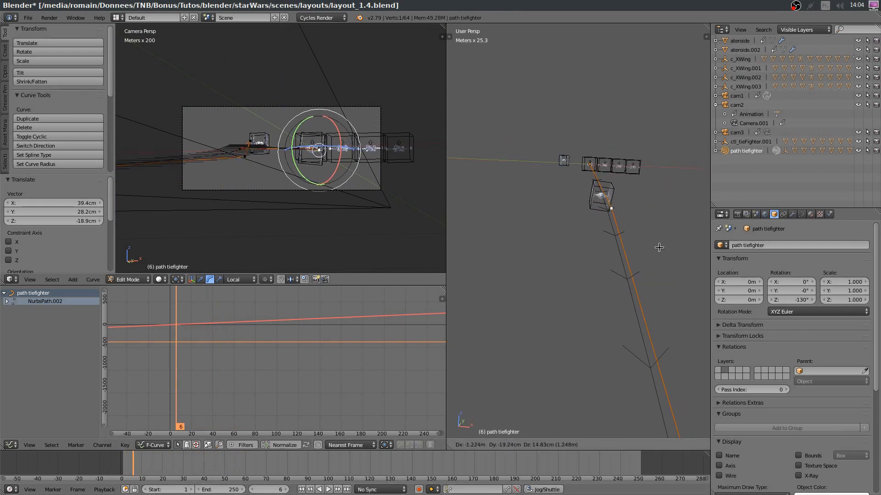
{"action": "left_click", "coordinate": [659, 247]}
- Return to frame 1 and move the same control point by another -1.64 m in X, -22 cm in Y and 32.9 cm in Z
{"action": "left_click_drag", "start_coordinate": [136, 464], "coordinate": [138, 462]}
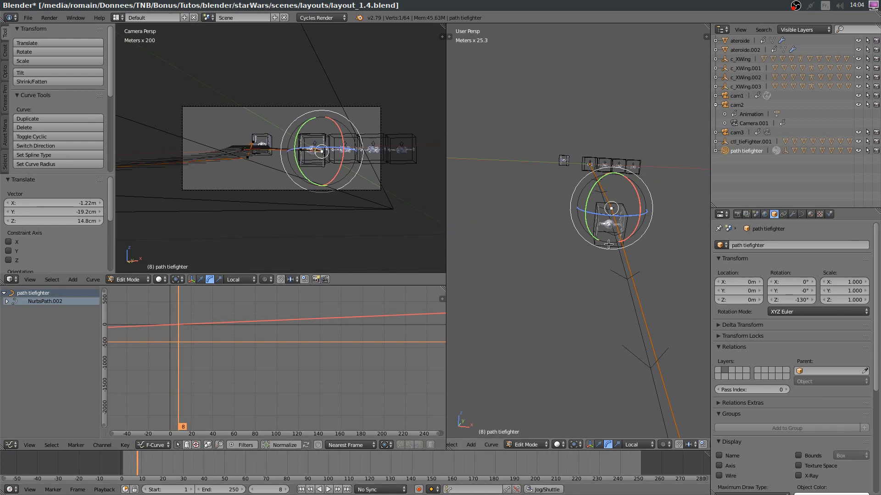
{"action": "left_click_drag", "start_coordinate": [130, 465], "coordinate": [124, 465]}
{"action": "key", "text": "alt+a"}
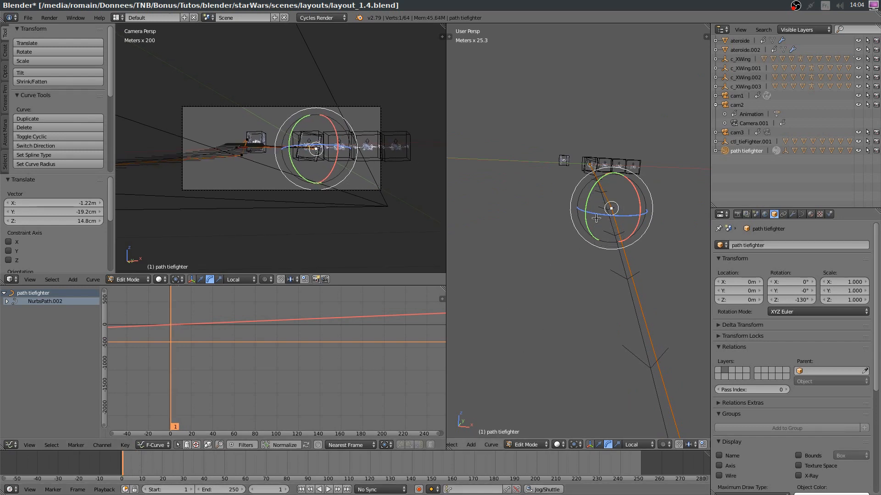
{"action": "key", "text": "g"}
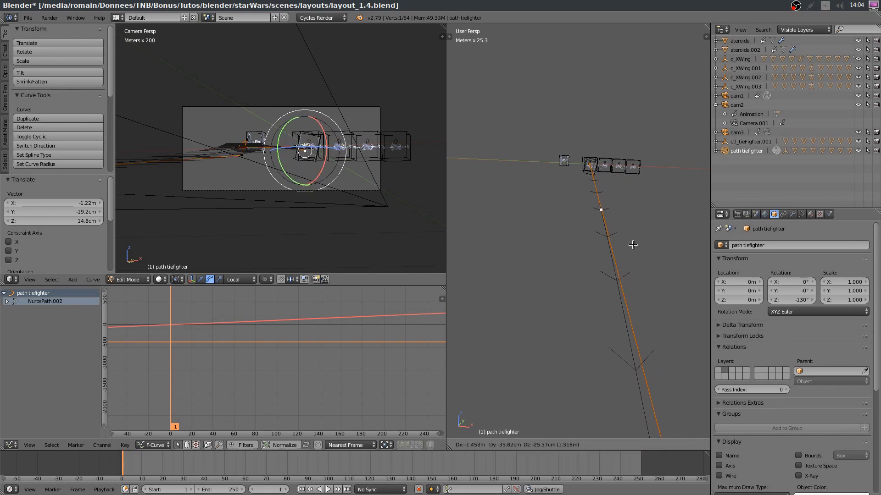
{"action": "left_click", "coordinate": [628, 242]}
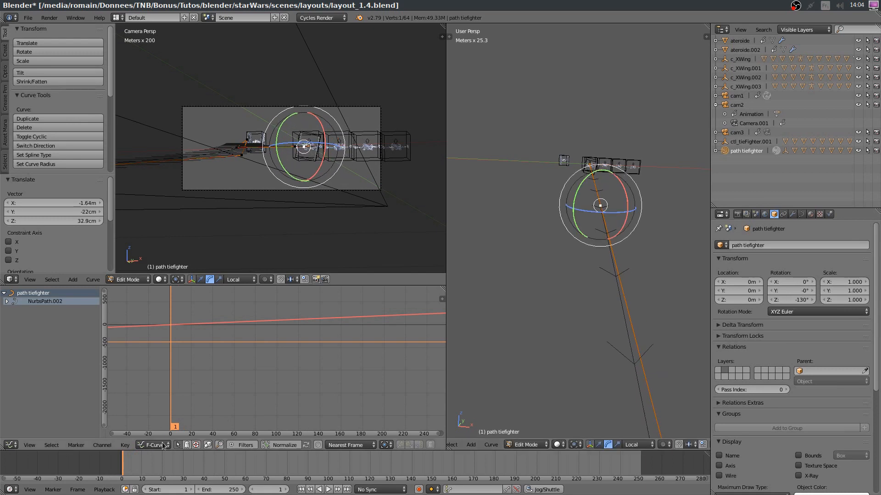
- Play and scrub through the animation up to about frame 28 to check the adjusted flight path
{"action": "key", "text": "alt+a"}
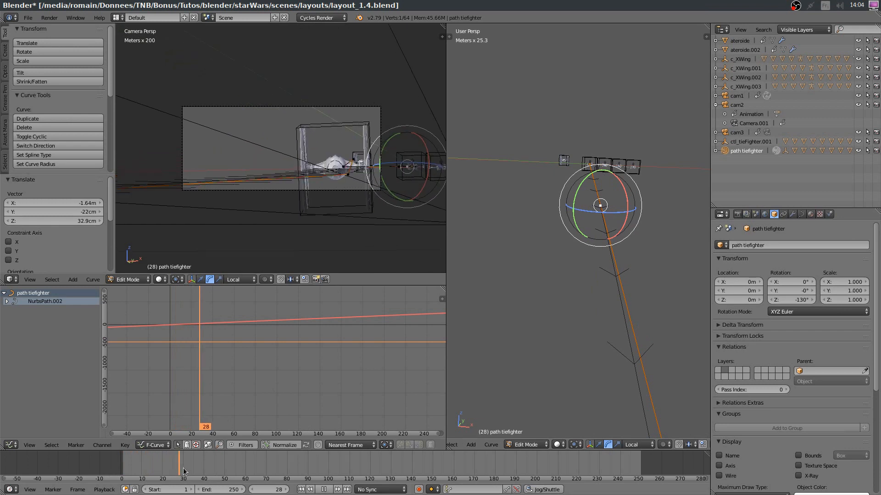
{"action": "left_click_drag", "start_coordinate": [196, 469], "coordinate": [162, 461]}
{"action": "key", "text": "alt+a"}
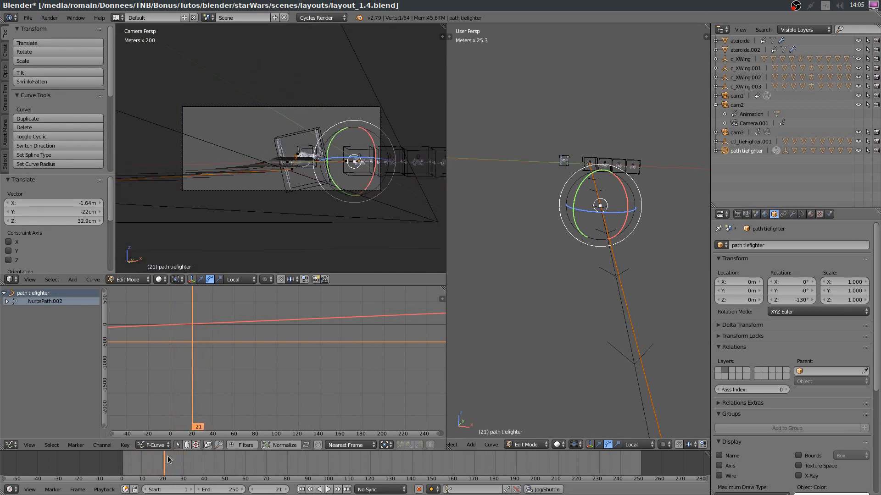
- Leave Edit Mode on the path, select the ctl_tieFighter empty and go to frame 17
{"action": "scroll", "coordinate": [561, 337], "scroll_direction": "down", "scroll_amount": 7}
{"action": "key", "text": "Tab"}
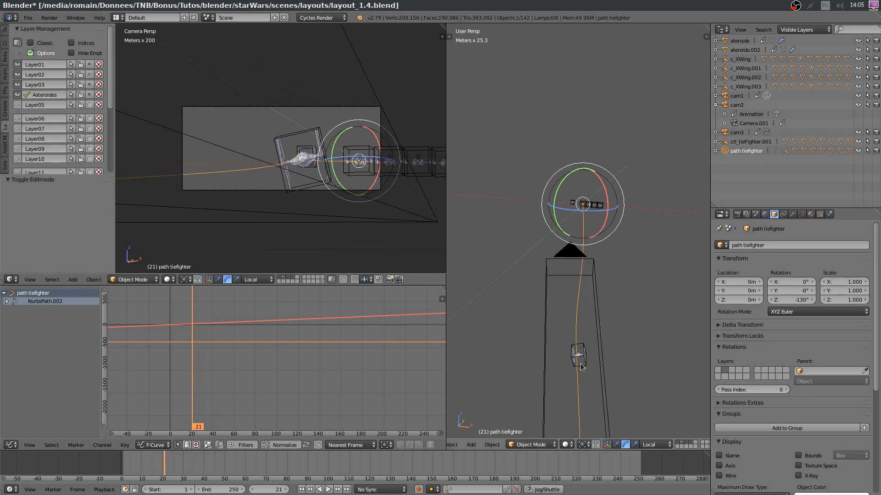
{"action": "right_click", "coordinate": [580, 365]}
{"action": "left_click_drag", "start_coordinate": [148, 472], "coordinate": [157, 456]}
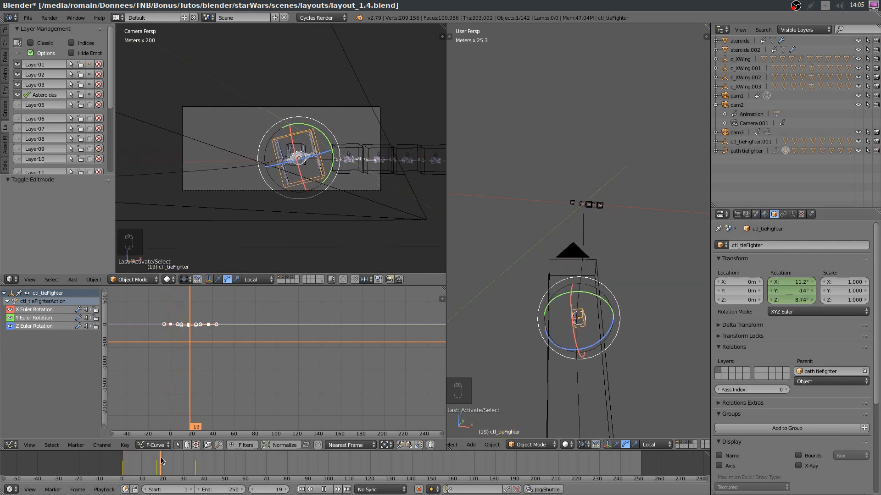
{"action": "key", "text": "Escape"}
- Shift ctl_tieFighter's rotation keyframes at frame 17 about 5.76 frames earlier along the time axis and replay the animation
{"action": "scroll", "coordinate": [191, 340], "scroll_direction": "up", "scroll_amount": 5}
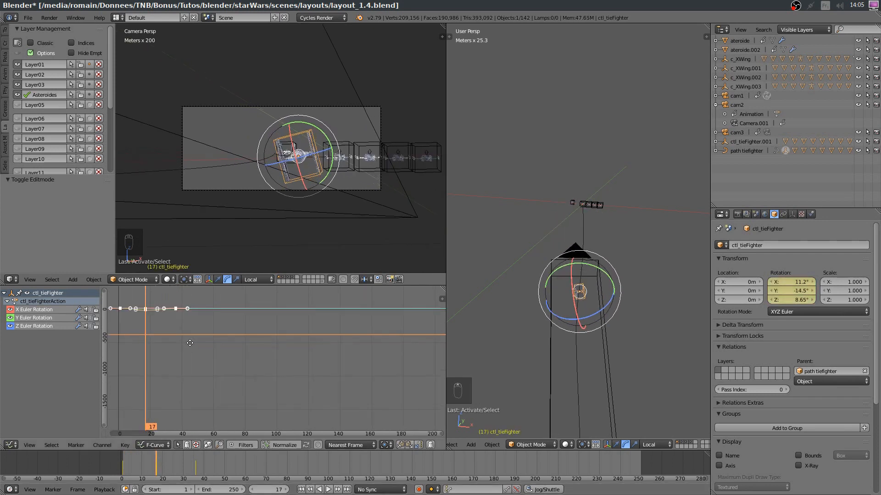
{"action": "key", "text": "a"}
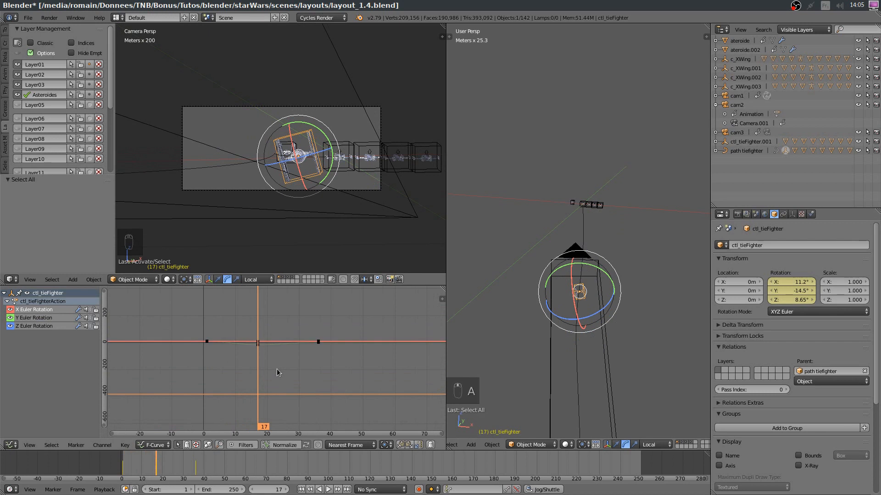
{"action": "key", "text": "b"}
{"action": "left_click_drag", "start_coordinate": [255, 323], "coordinate": [260, 364]}
{"action": "key", "text": "g"}
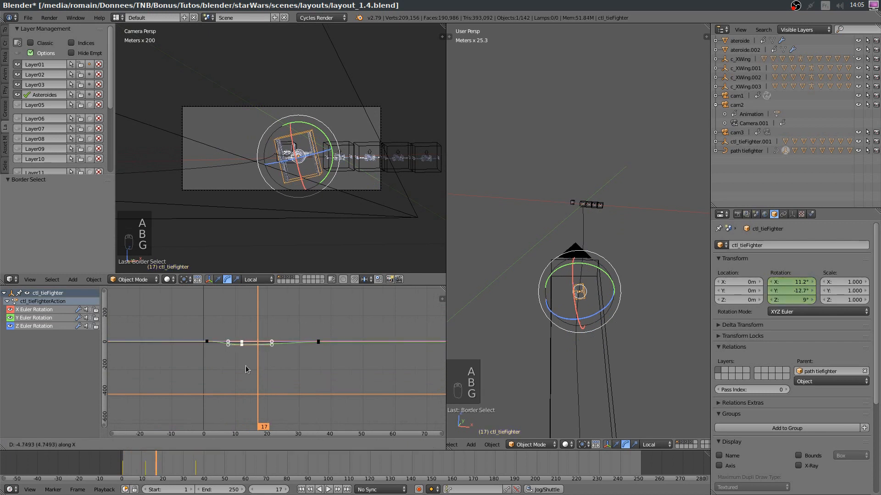
{"action": "left_click", "coordinate": [242, 366]}
{"action": "key", "text": "alt+a"}
{"action": "left_click_drag", "start_coordinate": [236, 377], "coordinate": [270, 391]}
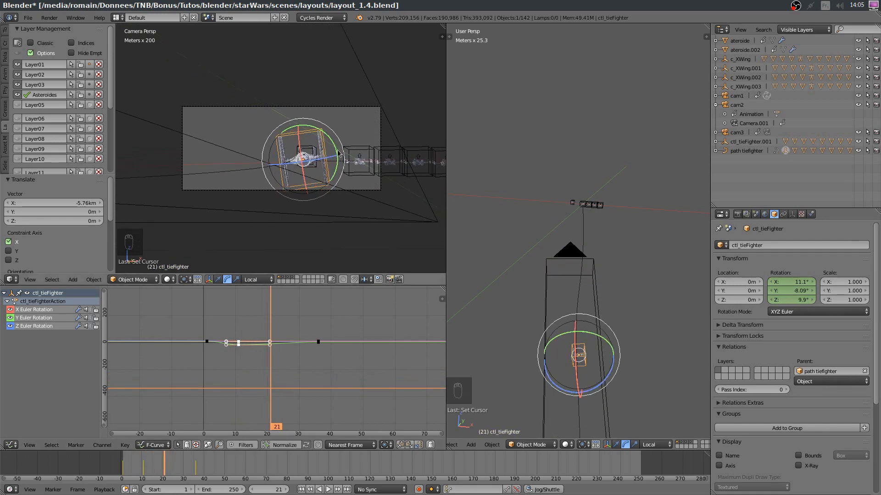
- At frame 21, bank ctl_tieFighter around local Y to a 6.54° Y rotation, keyframe its location and rotation, and replay
{"action": "left_click_drag", "start_coordinate": [338, 150], "coordinate": [345, 176]}
{"action": "key", "text": "i"}
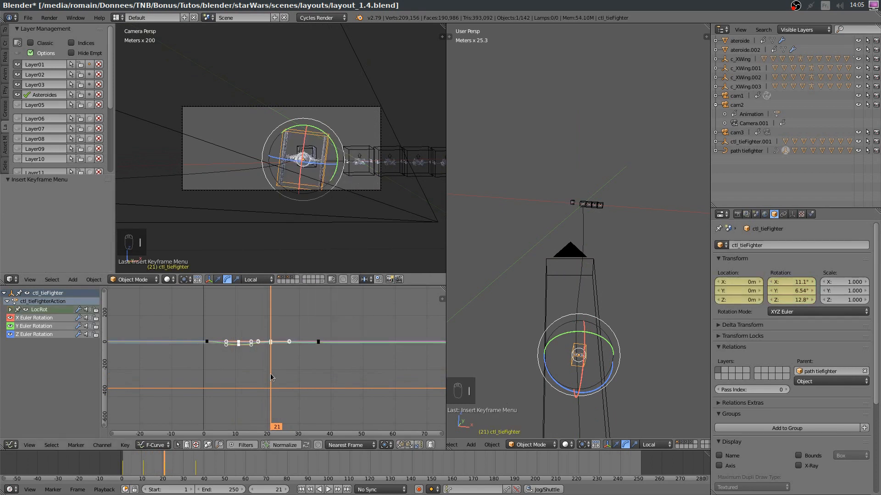
{"action": "left_click_drag", "start_coordinate": [270, 374], "coordinate": [201, 367]}
{"action": "key", "text": "alt+a"}
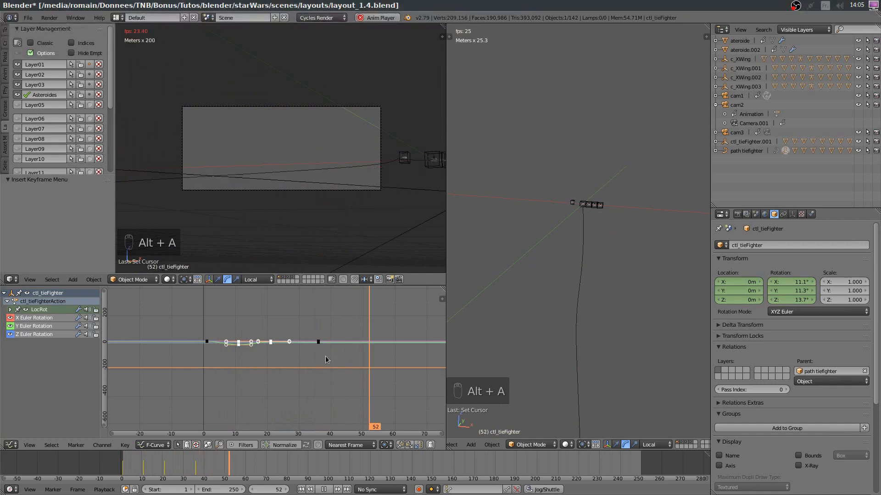
{"action": "left_click", "coordinate": [299, 357]}
{"action": "key", "text": "alt+a"}
- At frame 31, rotate ctl_tieFighter -15.3° around local Y, keyframe its location and rotation, and replay
{"action": "mouse_move", "coordinate": [293, 372]}
{"action": "left_mouse_down"}
{"action": "mouse_move", "coordinate": [260, 365]}
{"action": "mouse_move", "coordinate": [303, 379]}
{"action": "left_mouse_up"}
{"action": "left_click_drag", "start_coordinate": [370, 163], "coordinate": [365, 154]}
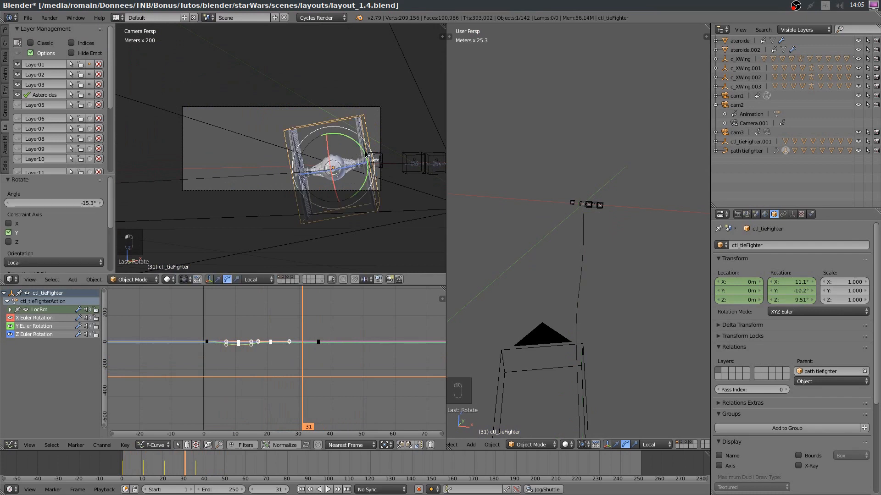
{"action": "key", "text": "i"}
{"action": "key", "text": "alt+a"}
{"action": "key", "text": "alt+a"}
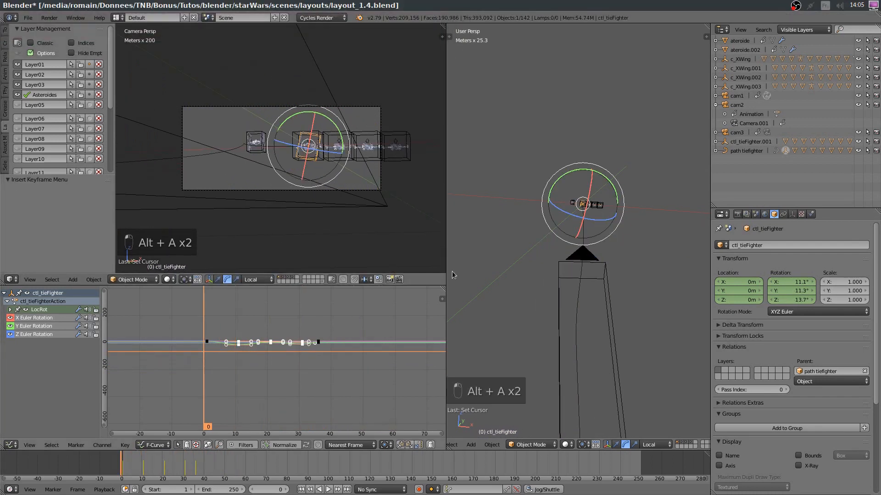
- Deselect everything, replay the animation to review the banking and stop at frame 36
{"action": "key", "text": "a"}
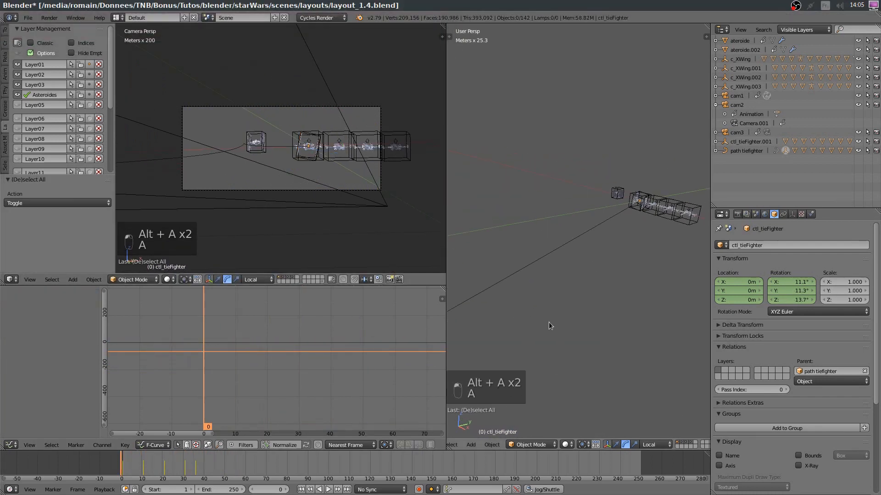
{"action": "key", "text": "alt+a"}
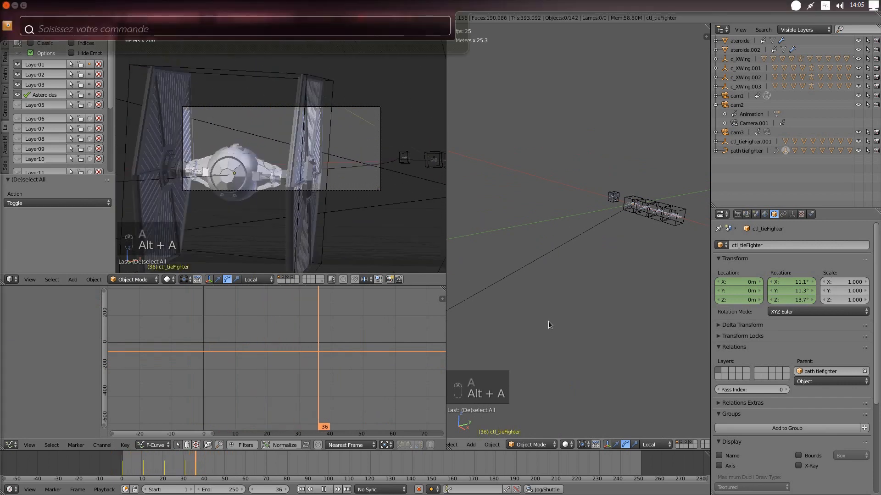
{"action": "key", "text": "alt+a"}
{"action": "left_click_drag", "start_coordinate": [387, 310], "coordinate": [318, 365]}
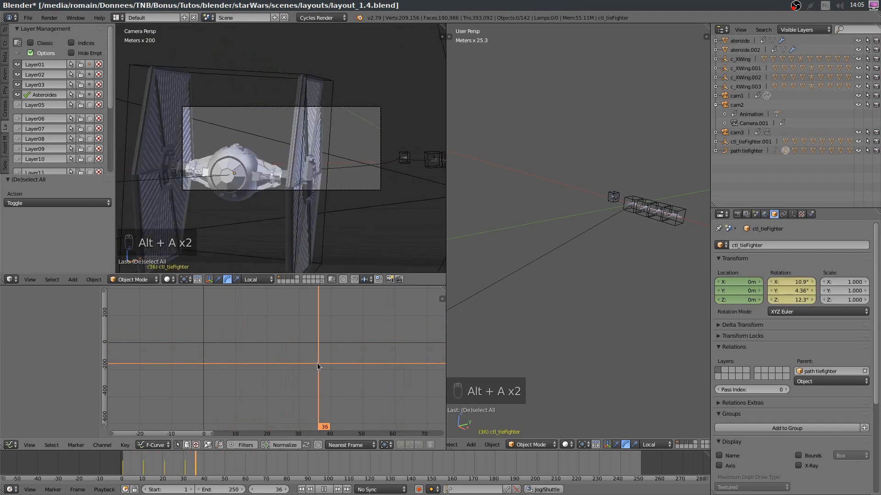
- Select ctl_tieFighter and delete its rotation keyframes at frame 36 in the graph
{"action": "right_click", "coordinate": [329, 208]}
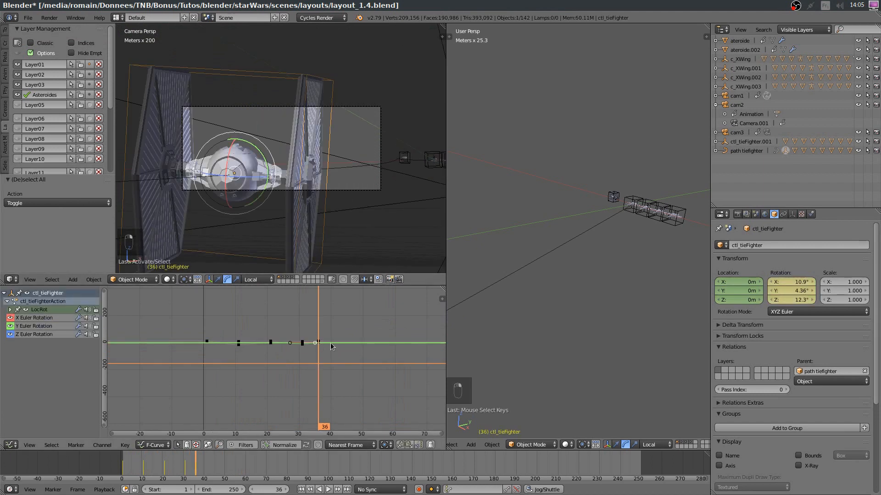
{"action": "key", "text": "x"}
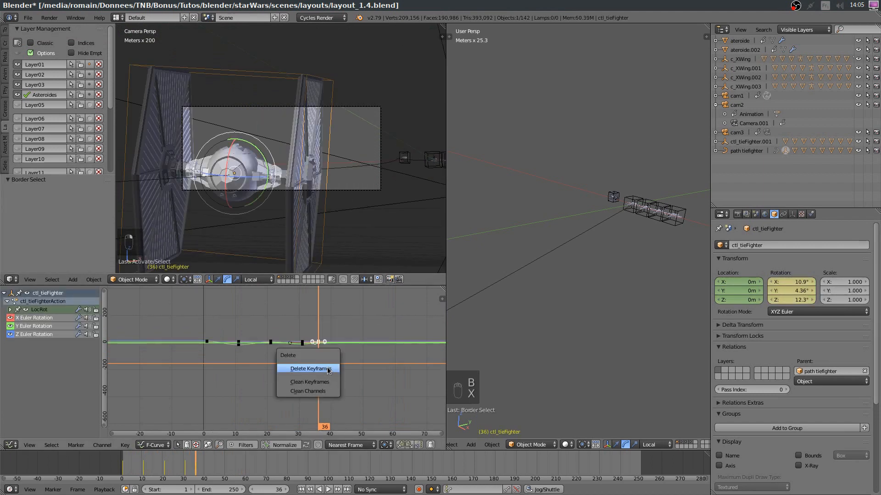
{"action": "left_click", "coordinate": [322, 365]}
{"action": "scroll", "coordinate": [321, 363], "scroll_direction": "up", "scroll_amount": 2}
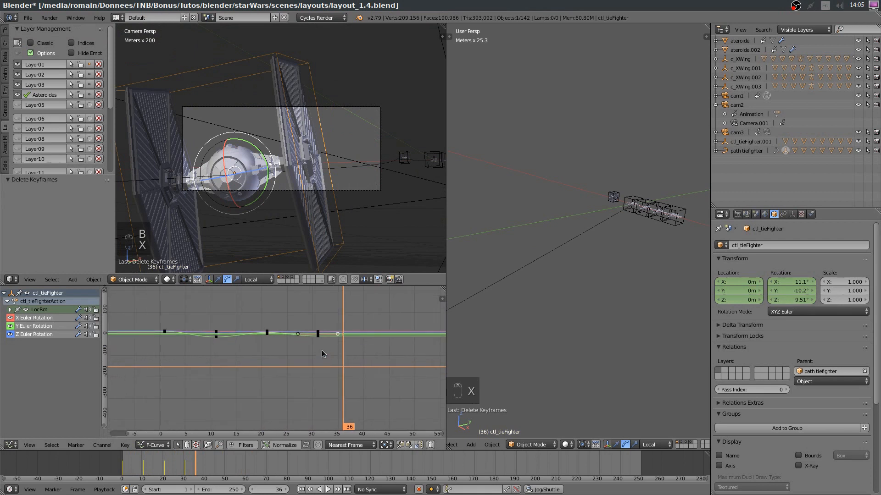
- Insert a keyframe at frame 36 on ctl_tieFighter's Y Euler Rotation curve only and lower it about 8.5 to -18.7°
{"action": "key", "text": "b"}
{"action": "key", "text": "a"}
{"action": "scroll", "coordinate": [270, 353], "scroll_direction": "up", "scroll_amount": 4}
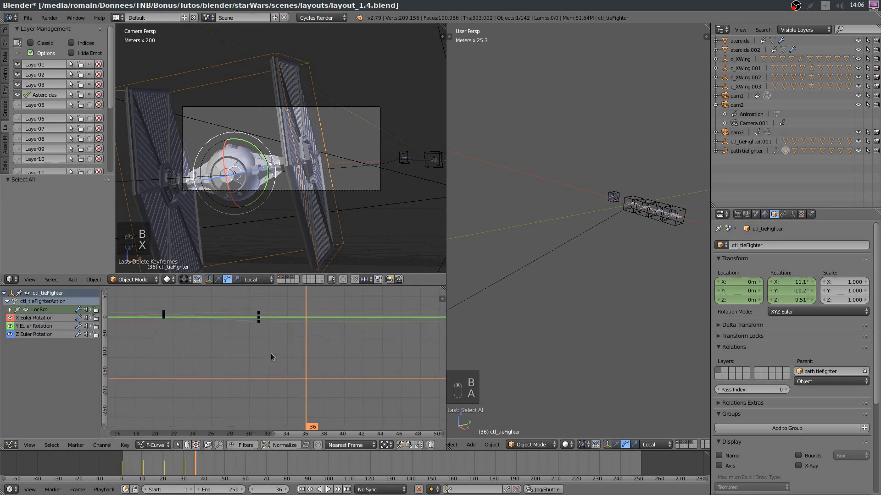
{"action": "left_click", "coordinate": [223, 355]}
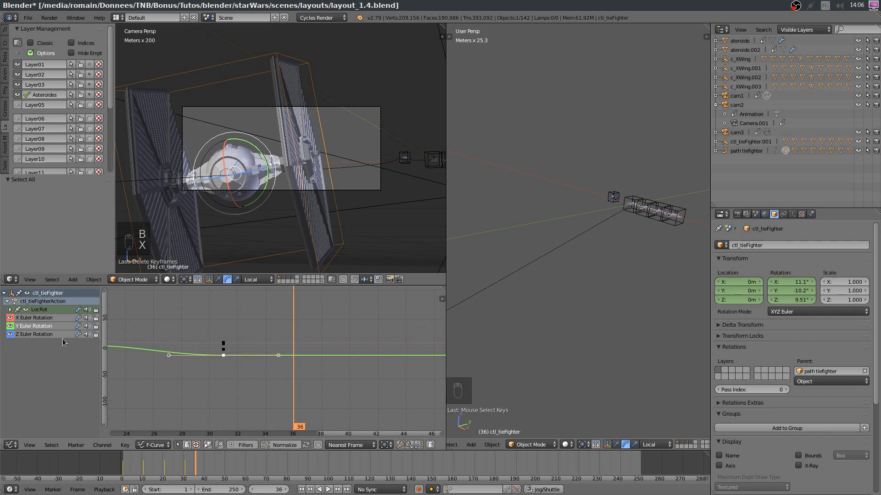
{"action": "key", "text": "i"}
{"action": "key", "text": "i"}
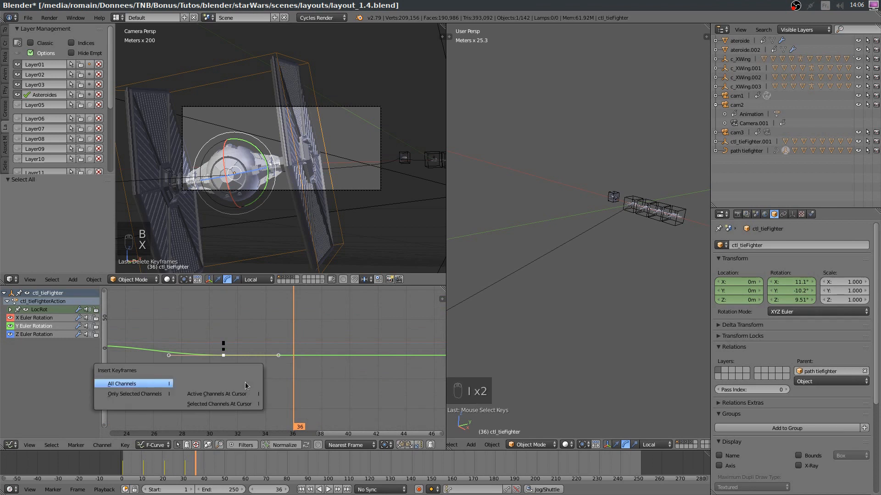
{"action": "left_click", "coordinate": [156, 393]}
{"action": "key", "text": "g"}
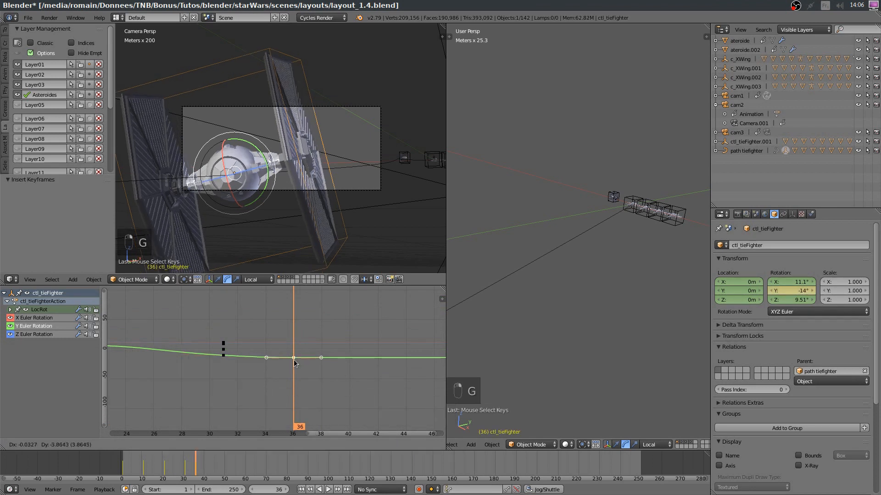
{"action": "left_click", "coordinate": [293, 361]}
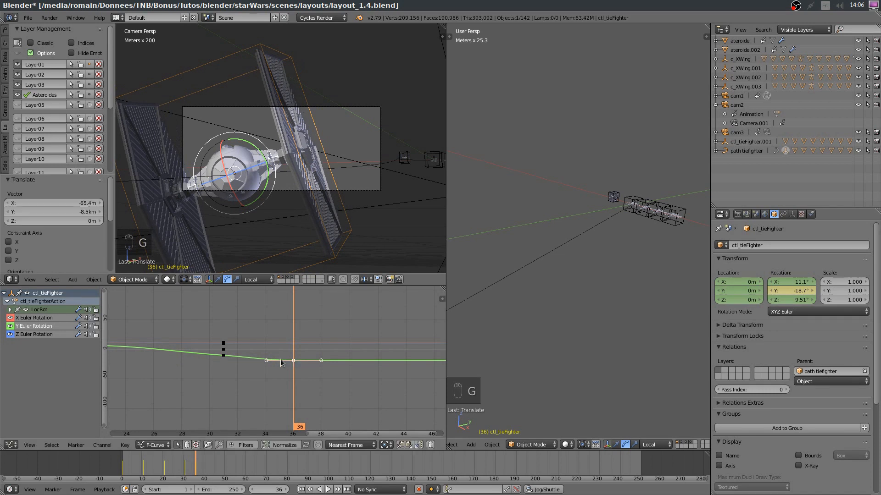
- Lower the Y Euler Rotation keyframe at frame 31 by about 1.55 and replay the animation from frame 0
{"action": "key", "text": "g"}
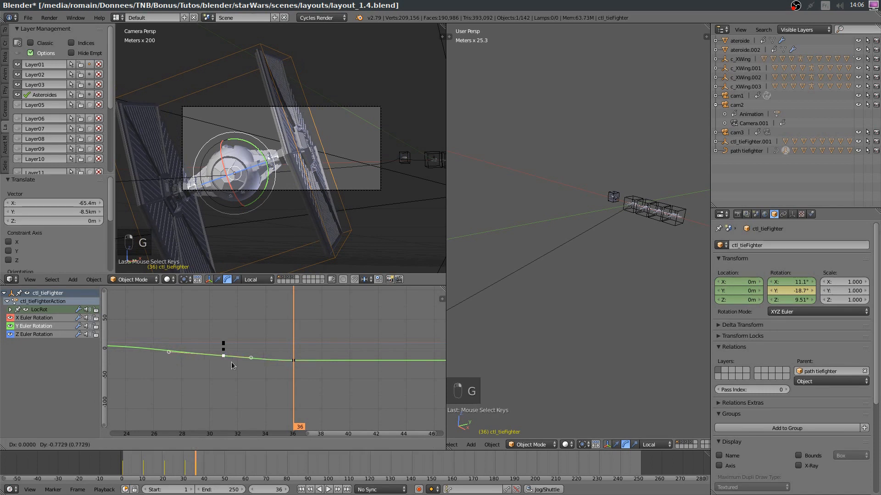
{"action": "left_click", "coordinate": [233, 363]}
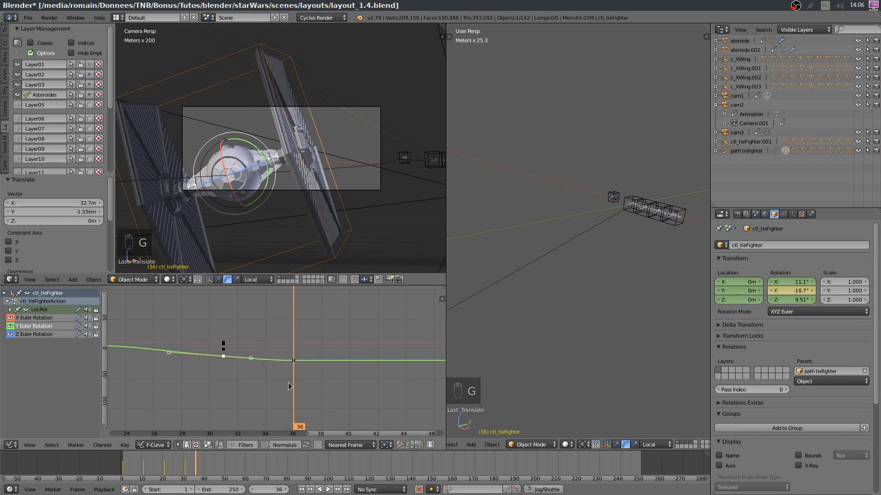
{"action": "left_click_drag", "start_coordinate": [289, 383], "coordinate": [127, 372]}
{"action": "scroll", "coordinate": [172, 376], "scroll_direction": "down", "scroll_amount": 12}
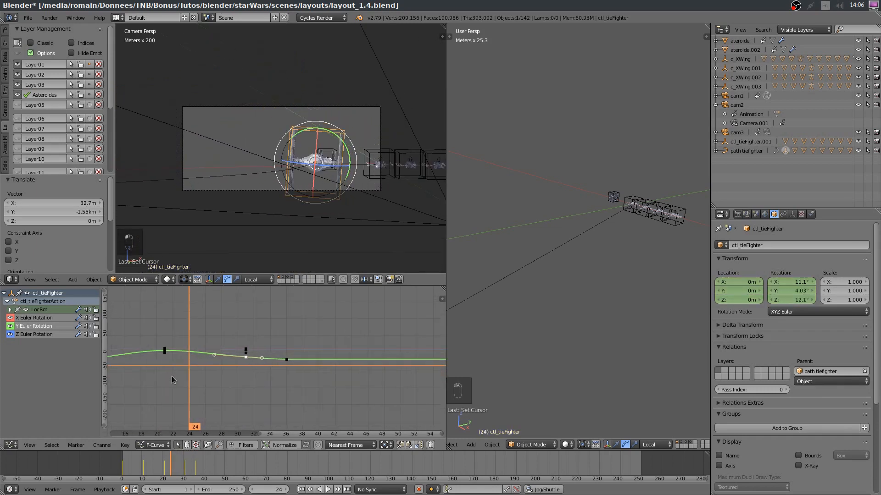
{"action": "left_click_drag", "start_coordinate": [195, 384], "coordinate": [134, 381]}
{"action": "scroll", "coordinate": [156, 383], "scroll_direction": "down", "scroll_amount": 5}
{"action": "middle_click_drag", "start_coordinate": [179, 383], "coordinate": [237, 387]}
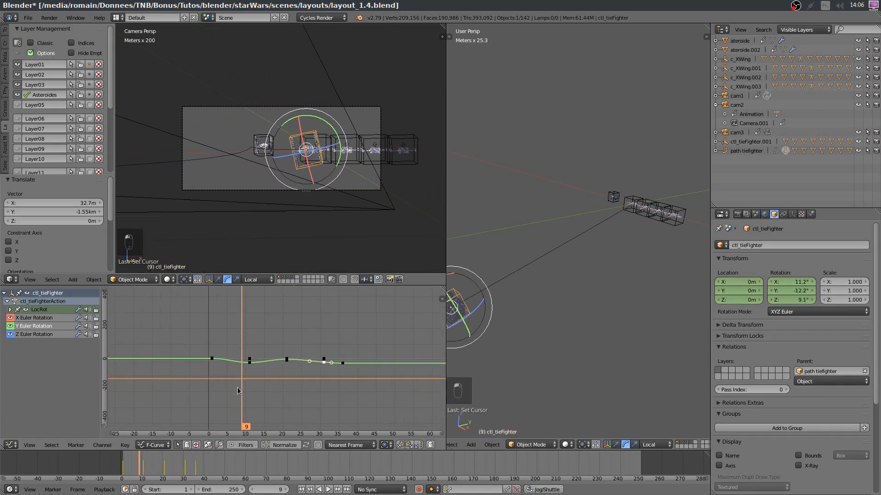
{"action": "left_click_drag", "start_coordinate": [238, 387], "coordinate": [210, 387]}
{"action": "key", "text": "alt+a"}
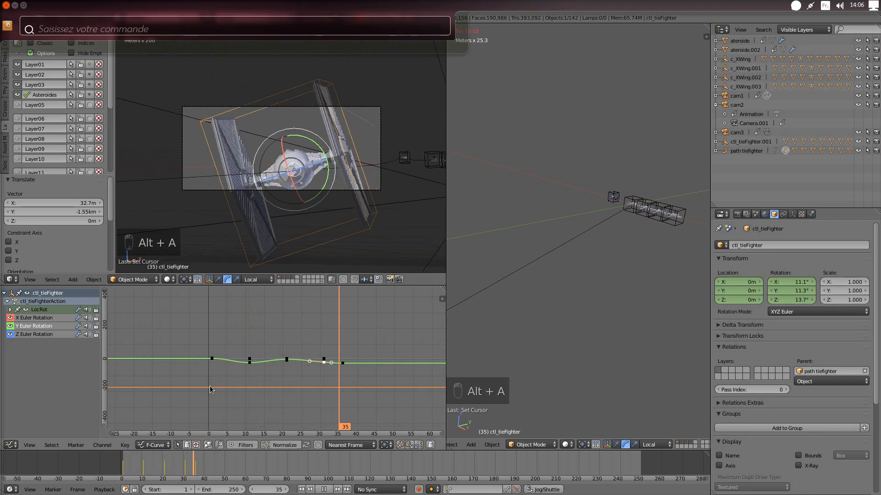
{"action": "key", "text": "Escape"}
- Replay the opening frames to check the first bank, stopping at frame 8
{"action": "left_click_drag", "start_coordinate": [365, 385], "coordinate": [236, 396]}
{"action": "key", "text": "alt+a"}
{"action": "key", "text": "alt+a"}
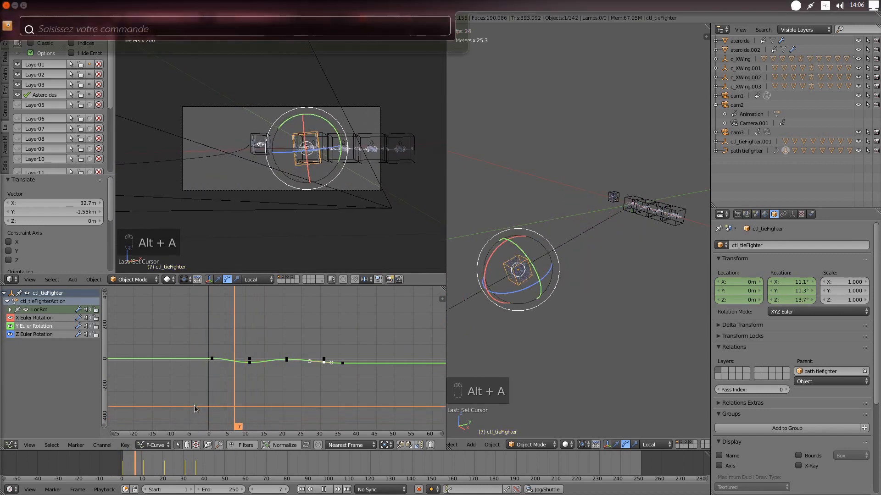
{"action": "key", "text": "alt+a"}
{"action": "left_click", "coordinate": [238, 398]}
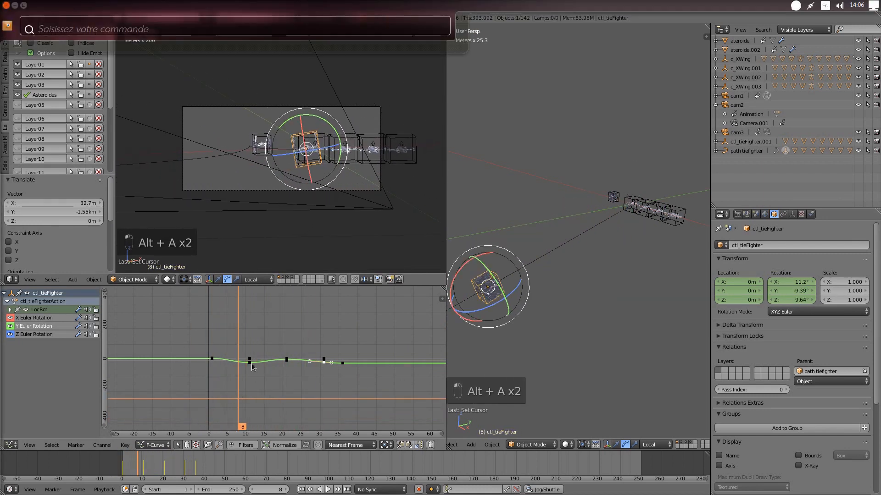
- Shift all rotation keyframes at frame 11 about 2.34 frames later along the time axis
{"action": "right_click", "coordinate": [249, 362]}
{"action": "key", "text": "b"}
{"action": "left_click_drag", "start_coordinate": [267, 336], "coordinate": [212, 404]}
{"action": "key", "text": "g"}
{"action": "left_click", "coordinate": [257, 385]}
- Lower the Y Euler Rotation keyframe at frame 1 by about 23.3 to -12° and replay the animation
{"action": "right_click", "coordinate": [207, 364]}
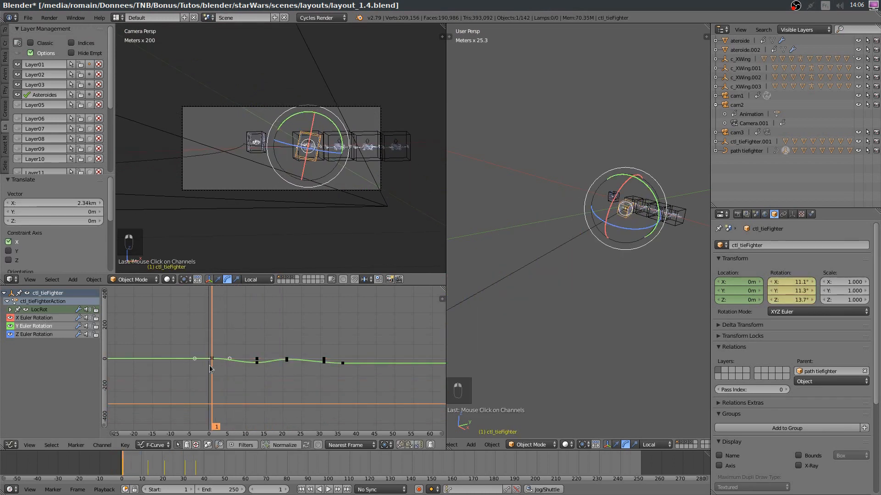
{"action": "key", "text": "g"}
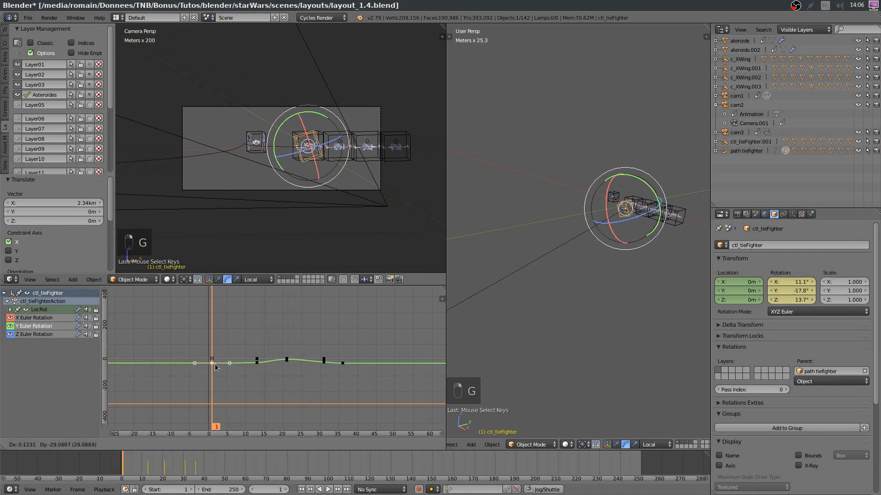
{"action": "left_click", "coordinate": [215, 367]}
{"action": "left_click", "coordinate": [207, 377]}
{"action": "key", "text": "alt+a"}
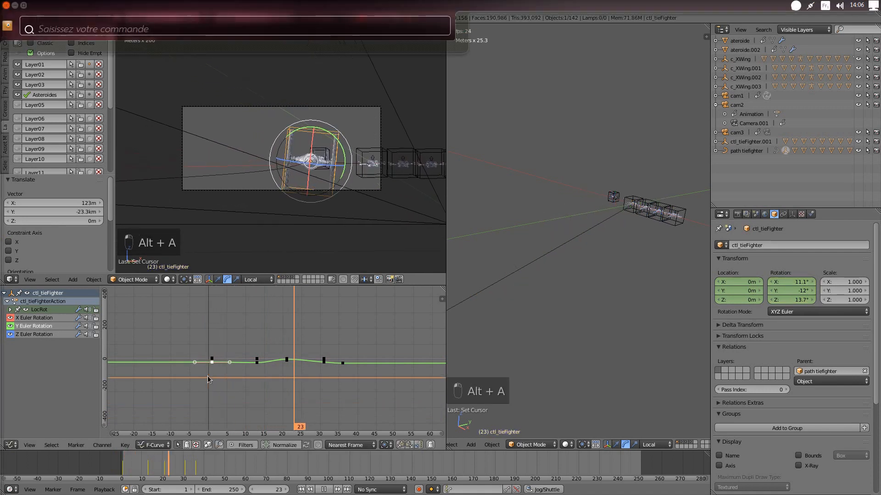
{"action": "key", "text": "Escape"}
{"action": "left_click_drag", "start_coordinate": [344, 388], "coordinate": [210, 389]}
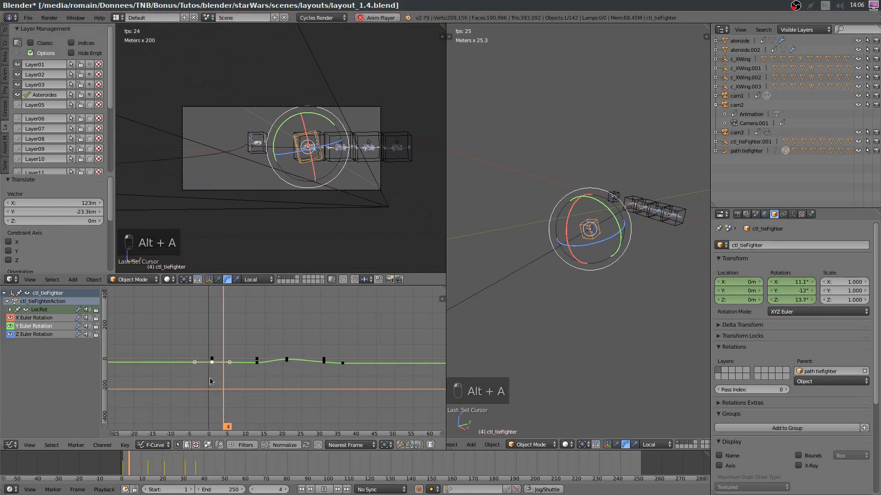
{"action": "key", "text": "alt+a"}
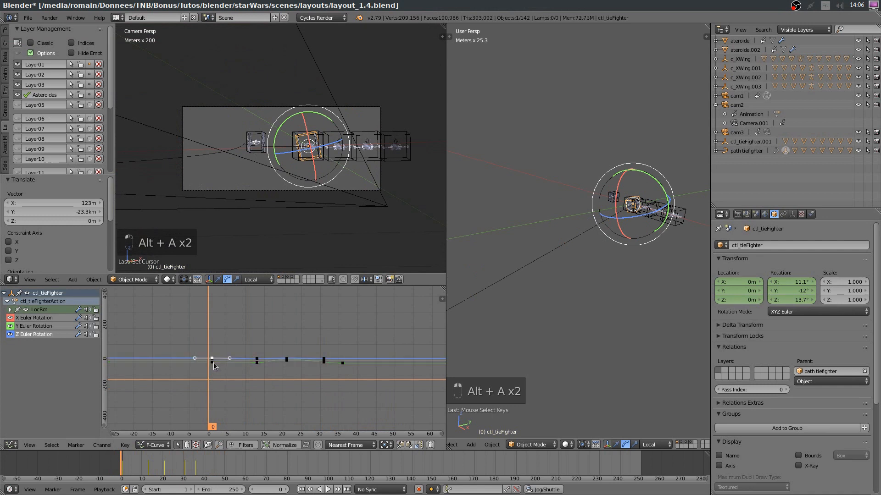
- Lower the frame 1 Y Euler Rotation keyframe by another 20.4 to -32.3° and replay the animation
{"action": "key", "text": "g"}
{"action": "left_click", "coordinate": [226, 375]}
{"action": "key", "text": "alt+a"}
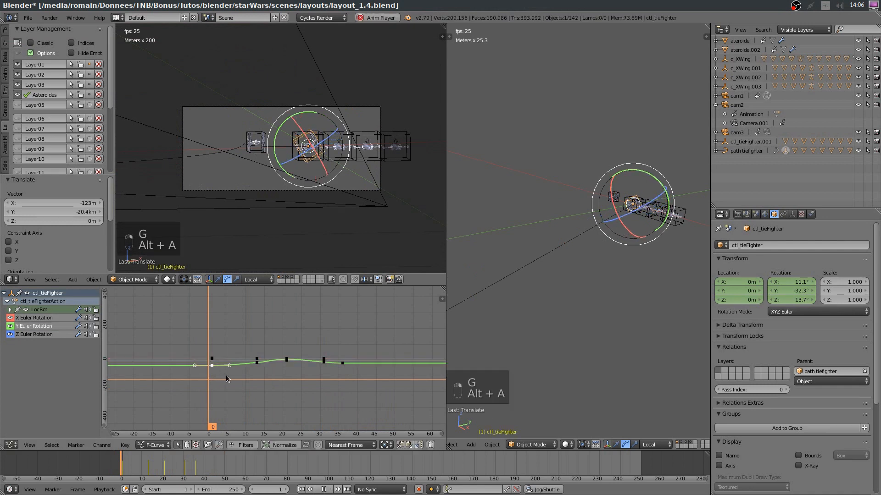
{"action": "key", "text": "alt+a"}
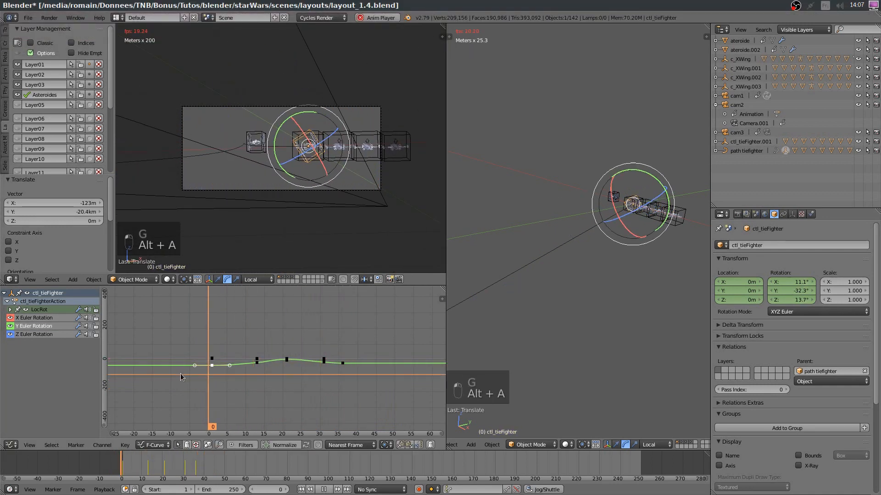
- Raise the frame 1 Y Euler Rotation keyframe by about 14.5 to -17.8° and replay the animation
{"action": "left_click", "coordinate": [194, 377]}
{"action": "type", "text": "gz"}
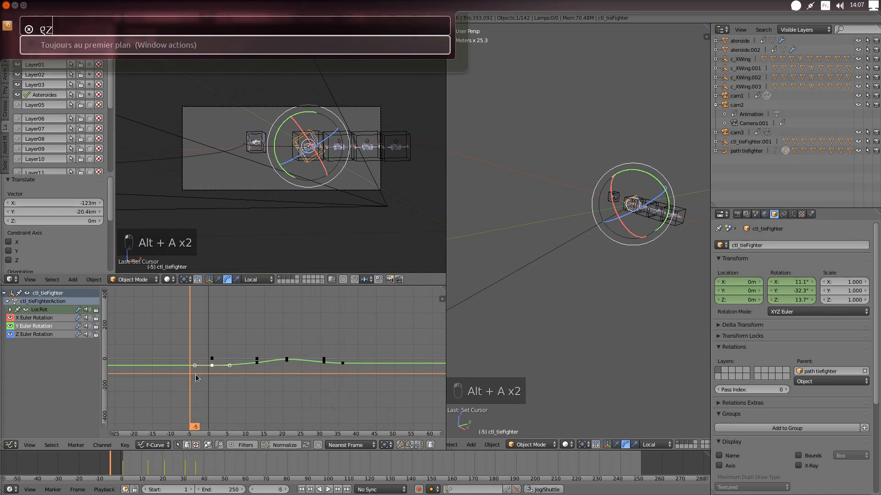
{"action": "key", "text": "Escape"}
{"action": "key", "text": "g"}
{"action": "left_click", "coordinate": [220, 369]}
{"action": "key", "text": "alt+a"}
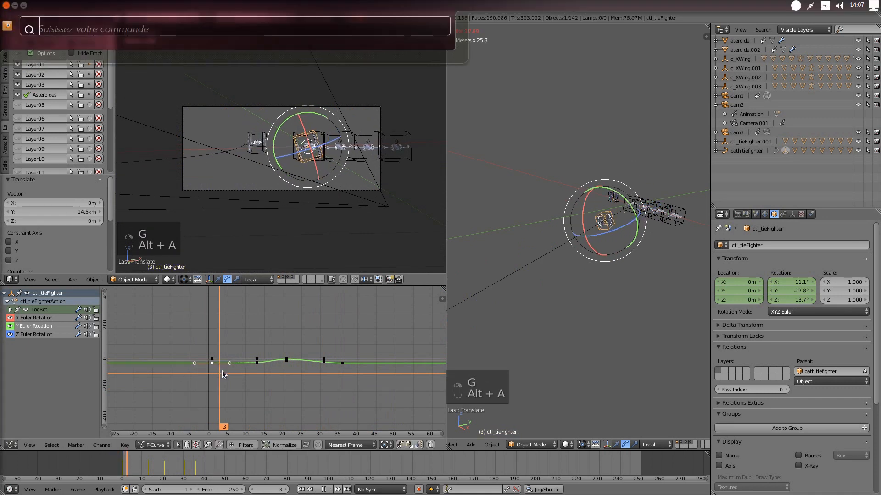
{"action": "key", "text": "Escape"}
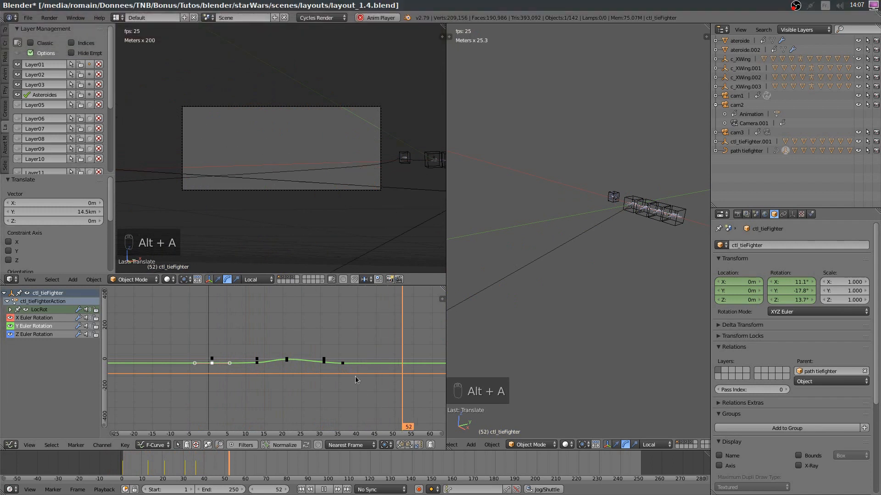
- Return to frame 0, save over layout_1.4.blend and select the cam2 camera
{"action": "key", "text": "ctrl+s"}
{"action": "key", "text": "alt+a"}
{"action": "left_click", "coordinate": [208, 352]}
{"action": "key", "text": "ctrl+s"}
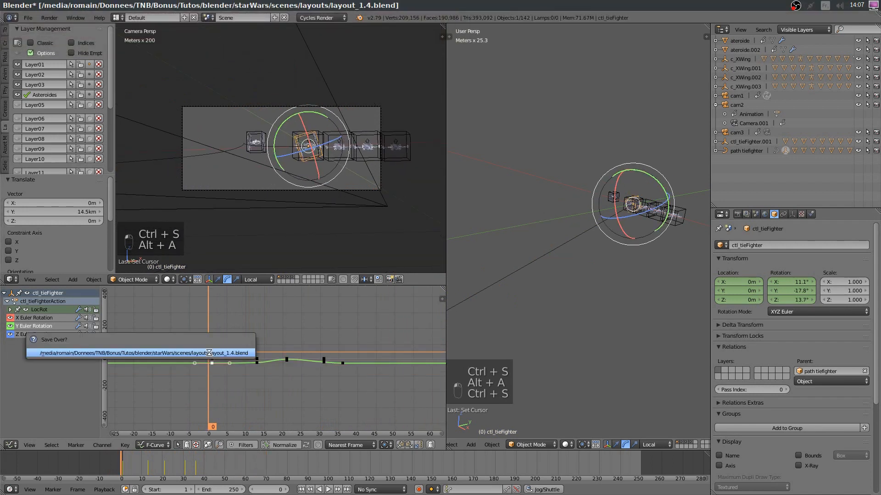
{"action": "left_click", "coordinate": [209, 352]}
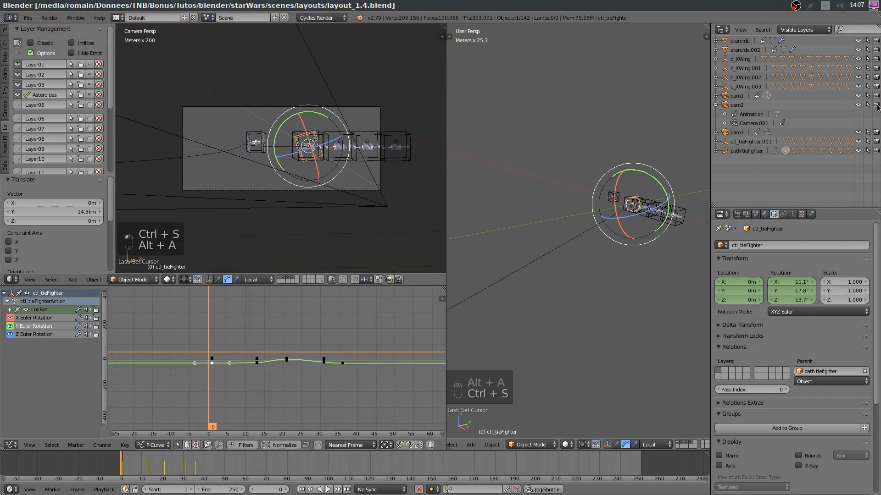
{"action": "left_click", "coordinate": [736, 105]}
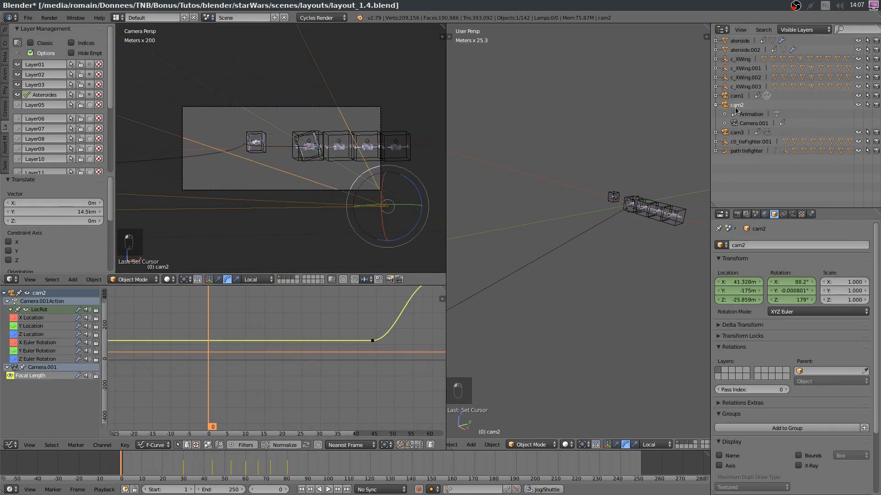
- Make cam2 the active scene camera and save layout_1.4.blend
{"action": "key", "text": "ctrl+KP_0"}
{"action": "key", "text": "ctrl+s"}
{"action": "left_click", "coordinate": [408, 138]}
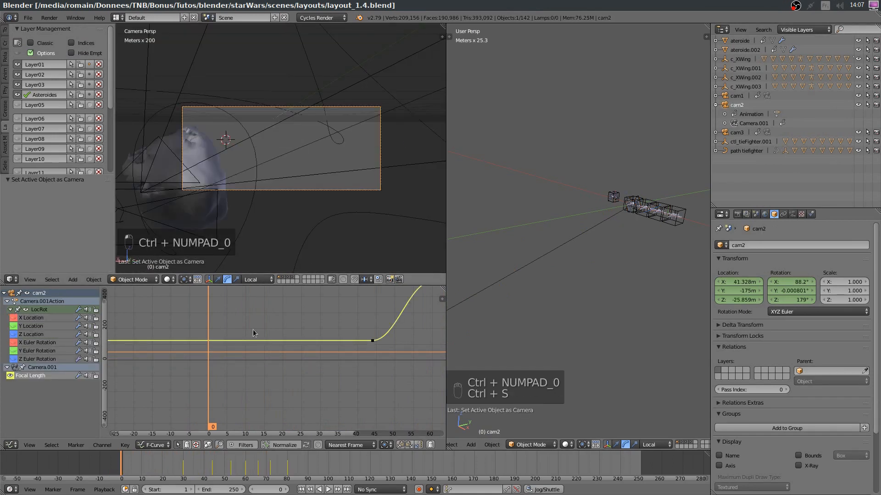
- At frame 51, rotate ctl_tieFighter 9.9° about its local Y axis and insert a LocRot keyframe
{"action": "left_click_drag", "start_coordinate": [202, 372], "coordinate": [141, 372]}
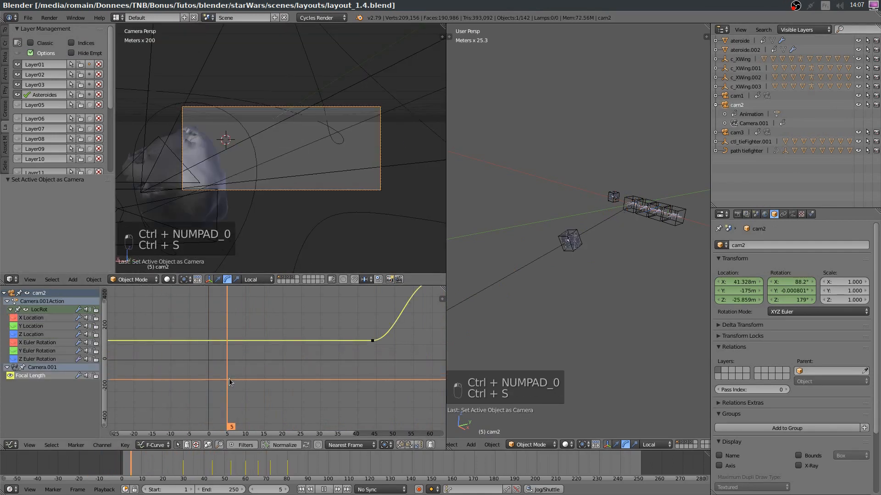
{"action": "left_click_drag", "start_coordinate": [229, 378], "coordinate": [398, 401]}
{"action": "right_click", "coordinate": [262, 189]}
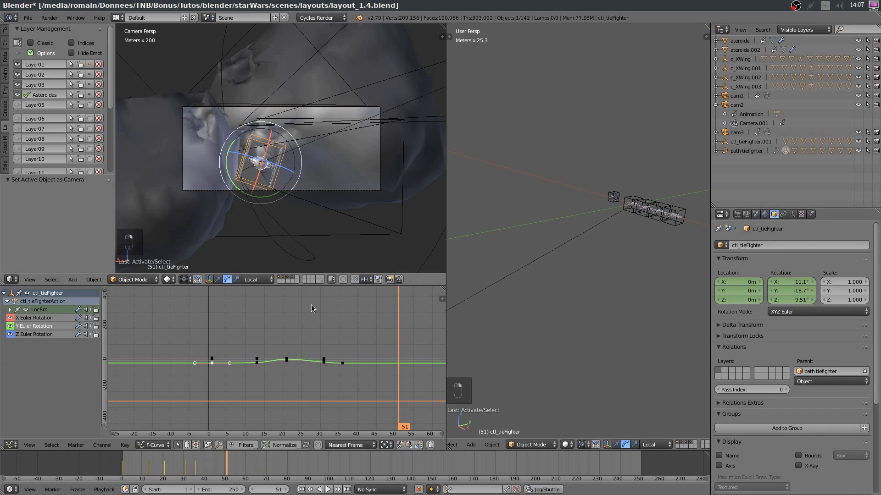
{"action": "left_click_drag", "start_coordinate": [235, 189], "coordinate": [241, 190]}
{"action": "key", "text": "i"}
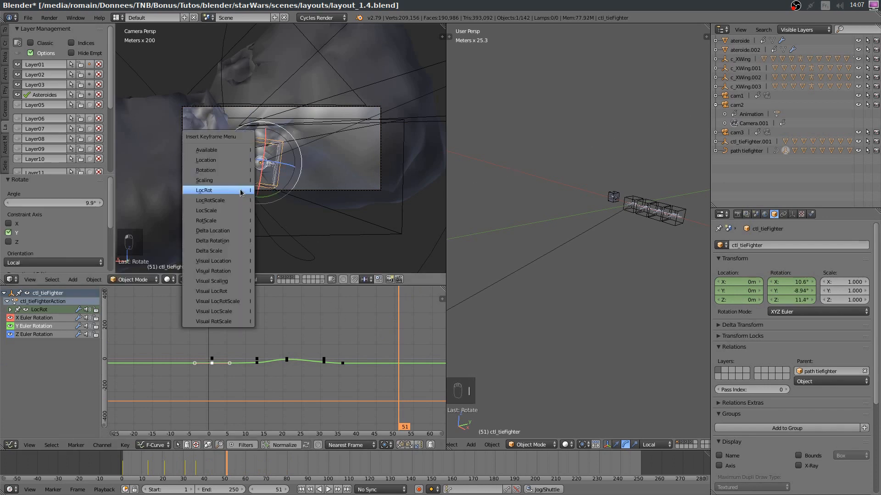
{"action": "left_click", "coordinate": [240, 190]}
- Replay the animation from about frame 13 to check the fighter's motion through cam2
{"action": "left_click_drag", "start_coordinate": [394, 379], "coordinate": [256, 376]}
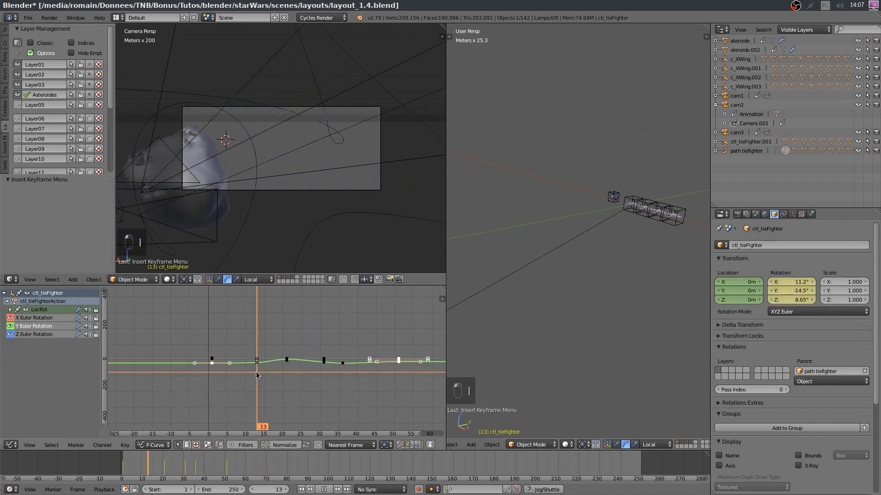
{"action": "key", "text": "alt+a"}
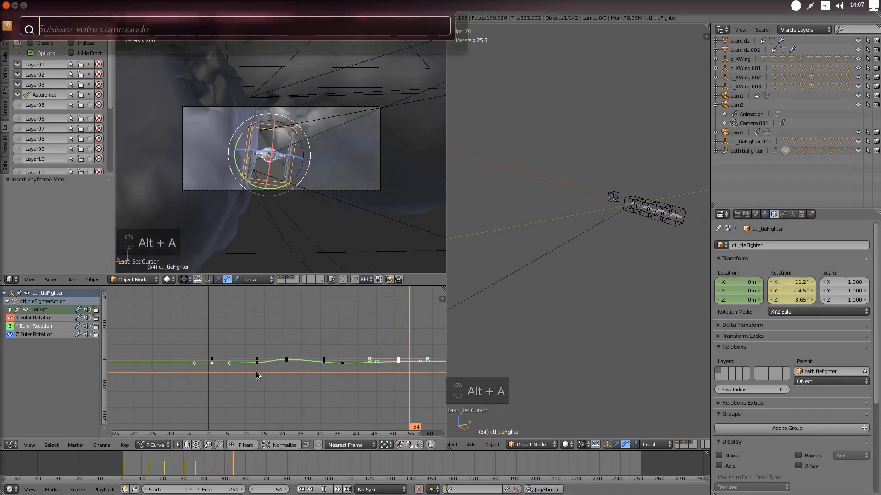
{"action": "key", "text": "Escape"}
{"action": "key", "text": "alt+a"}
- At frame 59, rotate ctl_tieFighter about its local Y axis to a Y rotation of -51.7° and insert a LocRot keyframe
{"action": "left_click_drag", "start_coordinate": [279, 368], "coordinate": [426, 382]}
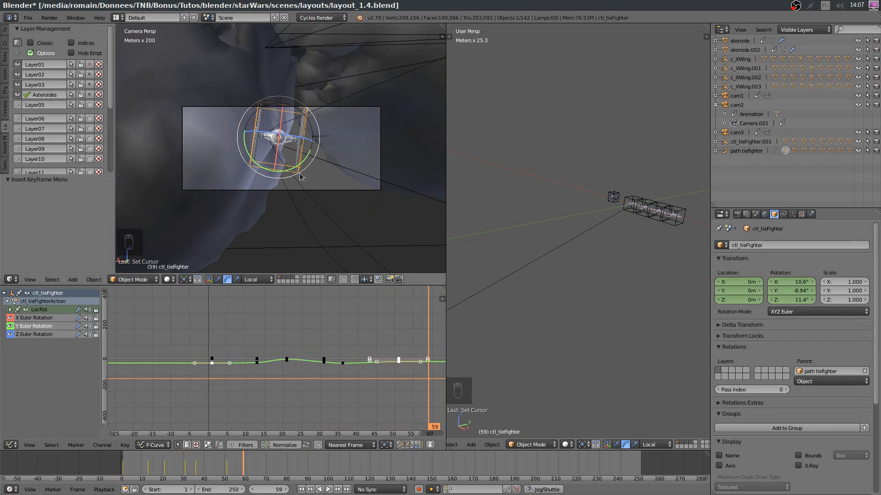
{"action": "left_click_drag", "start_coordinate": [291, 170], "coordinate": [265, 175]}
{"action": "key", "text": "i"}
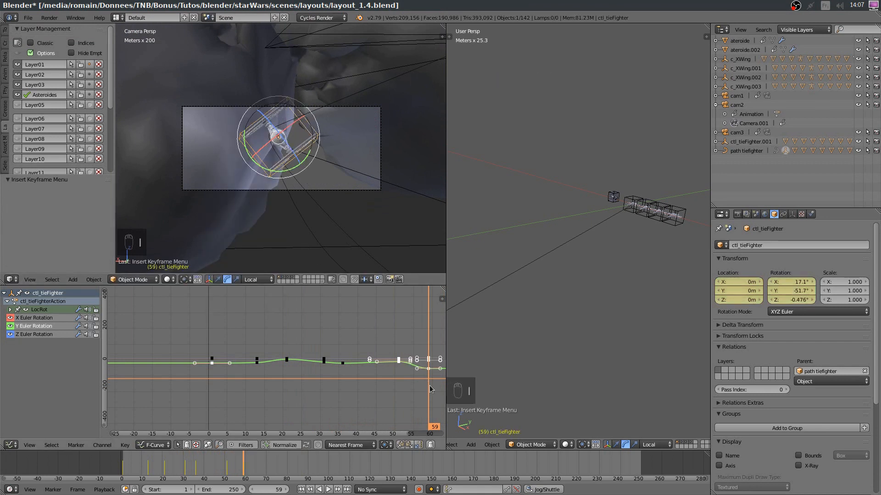
- At frame 72, bank ctl_tieFighter about its local Y axis to a Y rotation of 46.3° and insert a LocRot keyframe
{"action": "left_click_drag", "start_coordinate": [429, 388], "coordinate": [477, 398]}
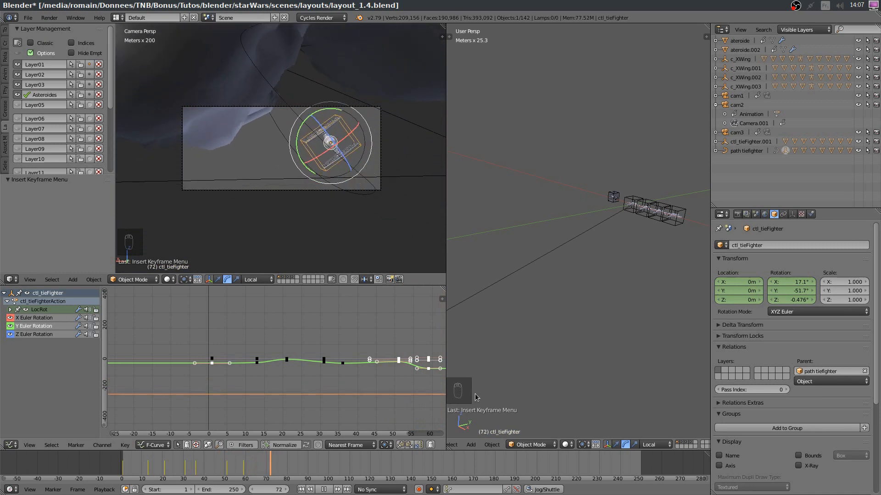
{"action": "left_click_drag", "start_coordinate": [301, 127], "coordinate": [295, 145]}
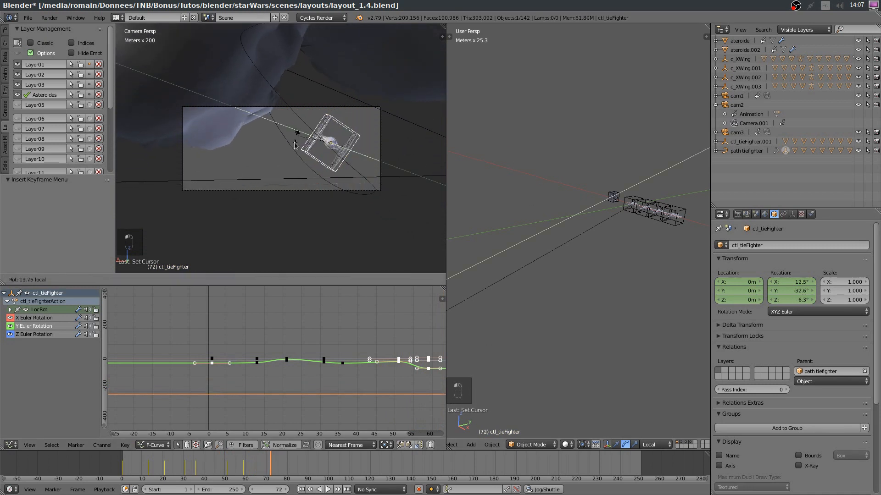
{"action": "left_click", "coordinate": [310, 198]}
{"action": "key", "text": "i"}
{"action": "key", "text": "Home"}
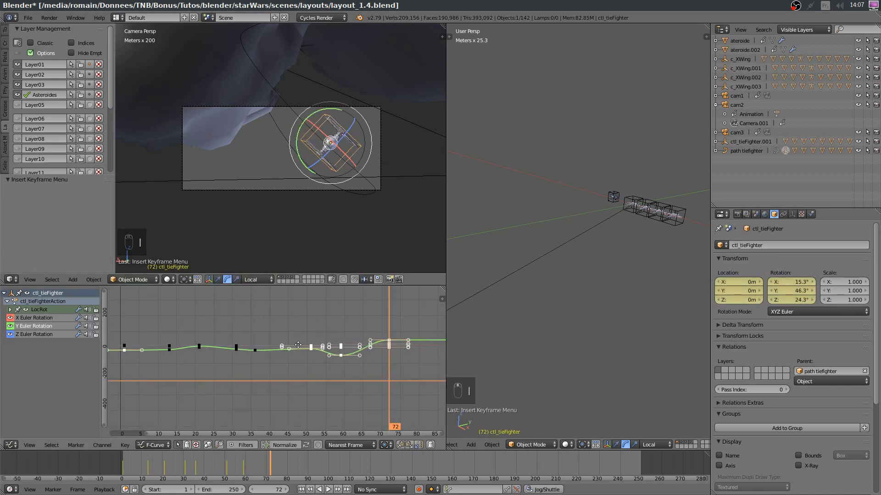
- Replay the animation to check the fighter's new banking between frames 51 and 72
{"action": "left_click", "coordinate": [239, 353]}
{"action": "key", "text": "alt+a"}
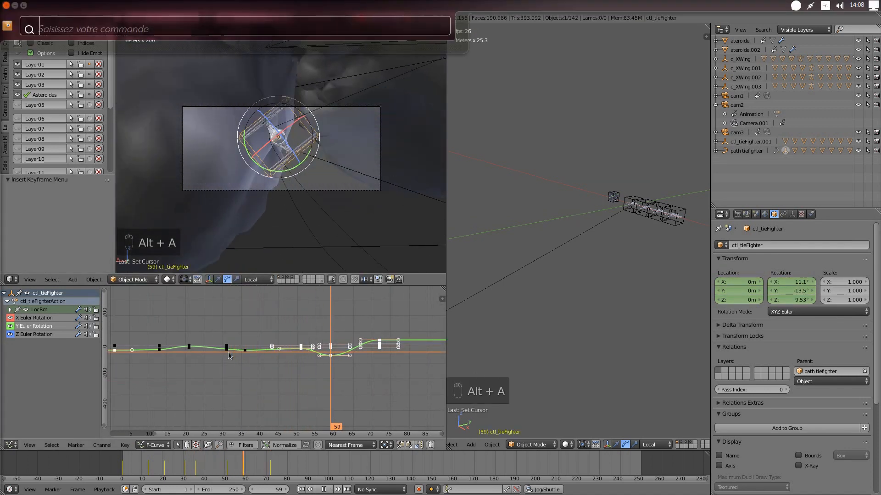
{"action": "left_click", "coordinate": [291, 371]}
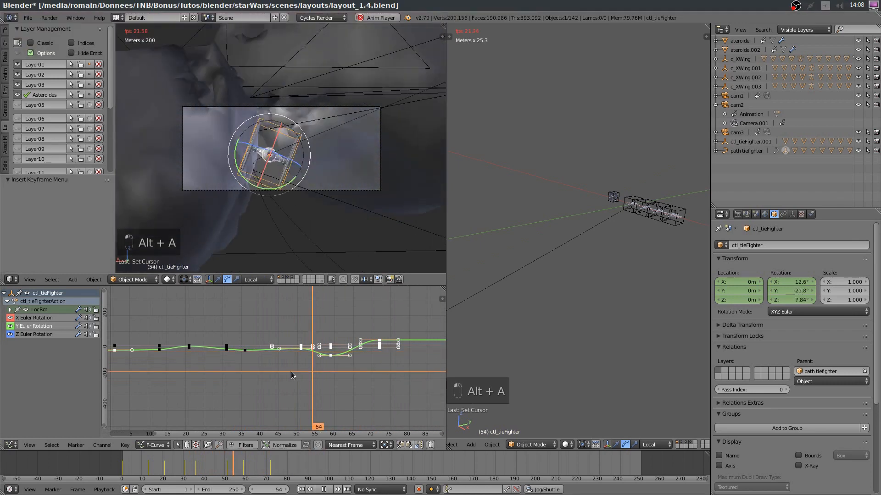
{"action": "key", "text": "alt+a"}
- Shift ctl_tieFighter's frame 59 keyframes to frame 60
{"action": "left_click_drag", "start_coordinate": [292, 372], "coordinate": [337, 392]}
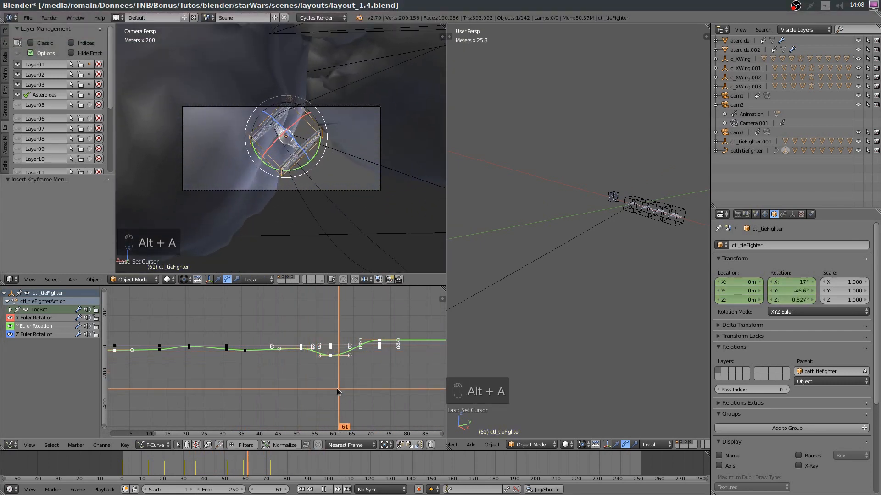
{"action": "key", "text": "g"}
{"action": "left_click", "coordinate": [329, 362]}
- Move ctl_tieFighter's frame 51 keyframes about 2 frames earlier, constrained to the time axis
{"action": "key", "text": "a"}
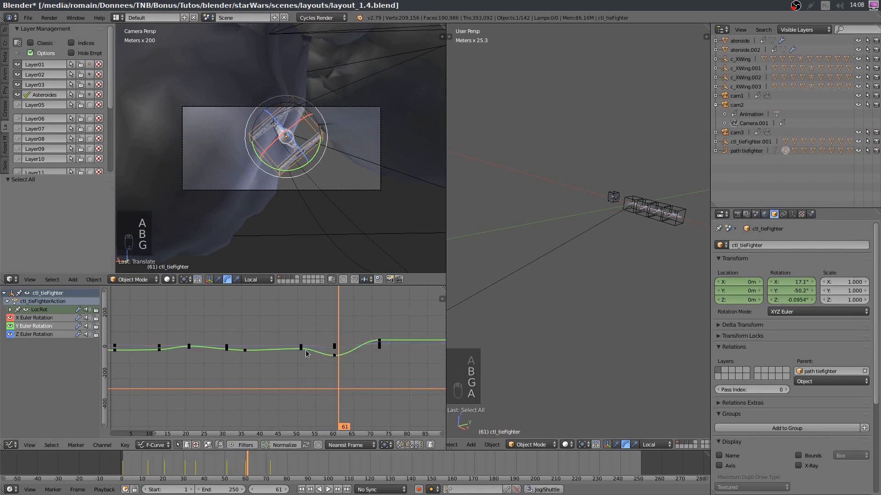
{"action": "key", "text": "g"}
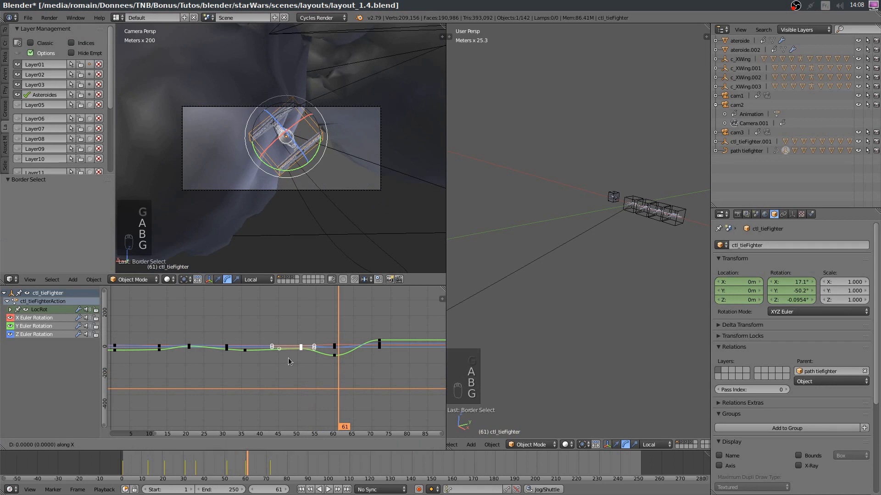
{"action": "key", "text": "x"}
{"action": "left_click", "coordinate": [282, 357]}
- Replay the retimed animation several times and save layout_1.4.blend
{"action": "left_click", "coordinate": [229, 365]}
{"action": "key", "text": "alt+a"}
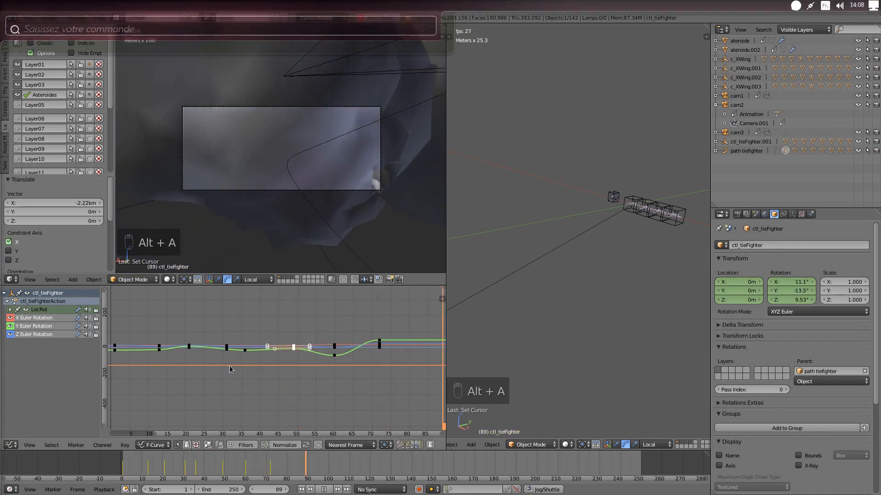
{"action": "key", "text": "ctrl+s"}
{"action": "key", "text": "alt+a"}
{"action": "left_click", "coordinate": [240, 373]}
{"action": "key", "text": "alt+a"}
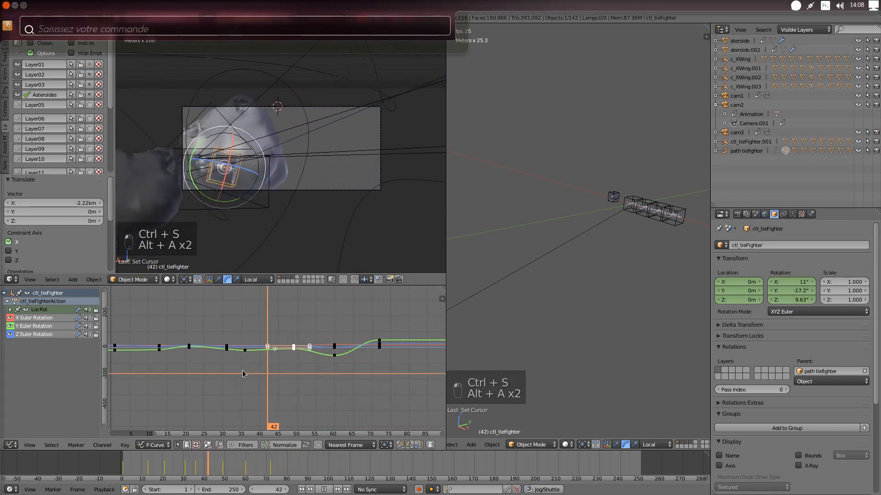
{"action": "key", "text": "ctrl+s"}
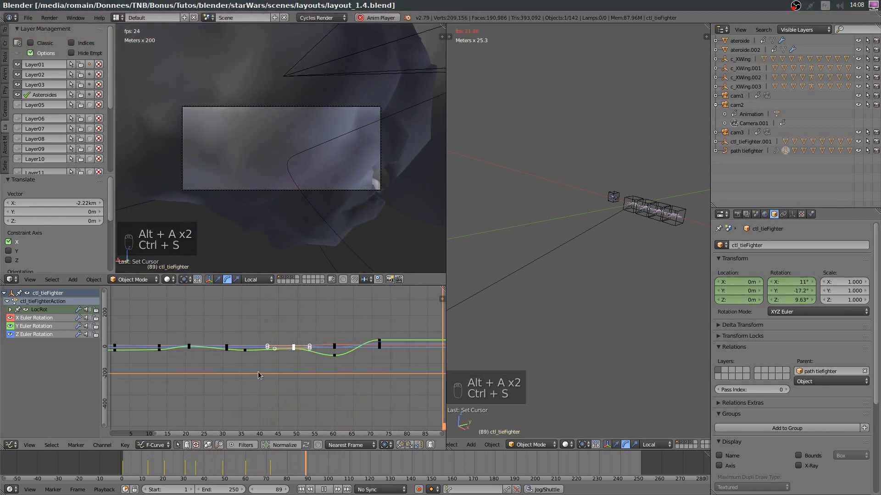
{"action": "key", "text": "alt+a"}
- Place the playhead at frame 72, deselect all keyframes and save the file again
{"action": "left_click_drag", "start_coordinate": [363, 370], "coordinate": [380, 379]}
{"action": "middle_click_drag", "start_coordinate": [403, 367], "coordinate": [369, 378]}
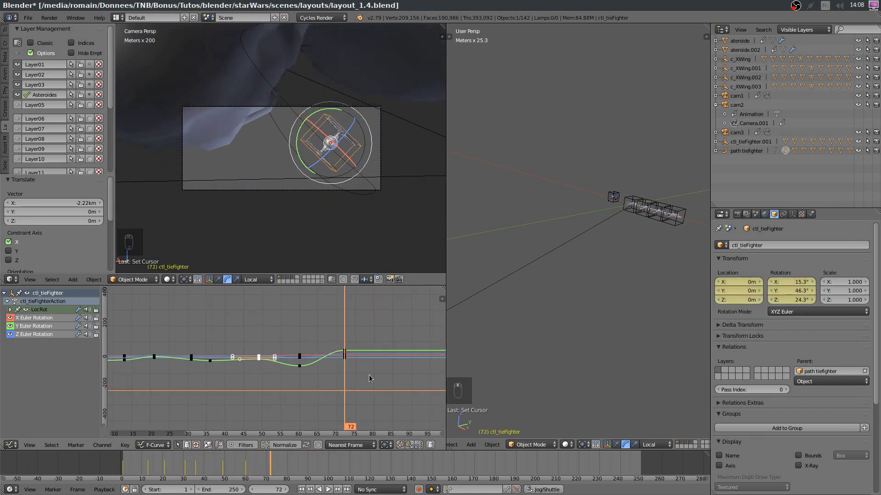
{"action": "left_click_drag", "start_coordinate": [321, 346], "coordinate": [344, 397]}
{"action": "key", "text": "ctrl+s"}
{"action": "left_click", "coordinate": [372, 416]}
{"action": "key", "text": "ctrl+s"}
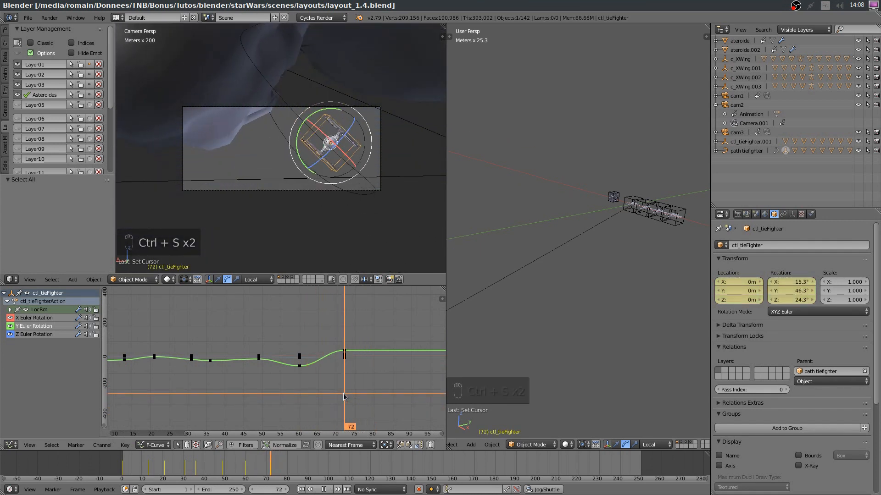
{"action": "key", "text": "ctrl+s"}
{"action": "left_click", "coordinate": [345, 396]}
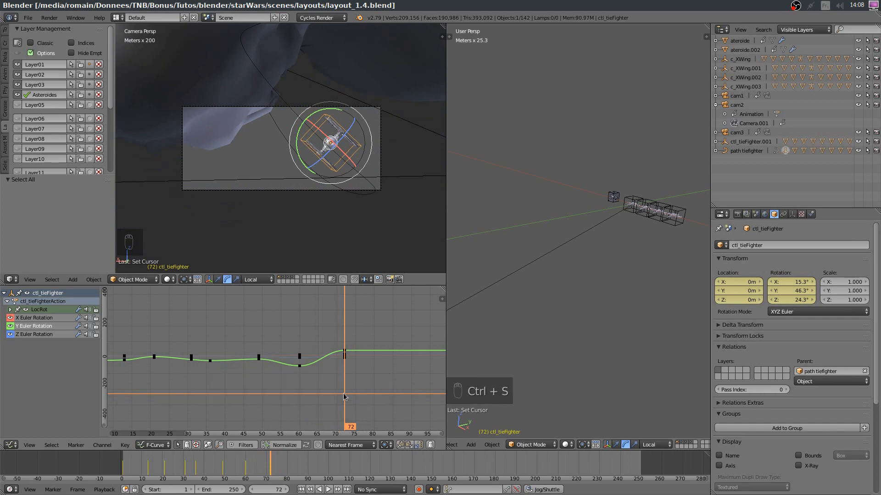
- Make cam3 the active scene camera and go through its shot to frame 77
{"action": "left_click", "coordinate": [742, 133]}
{"action": "key", "text": "ctrl+KP_0"}
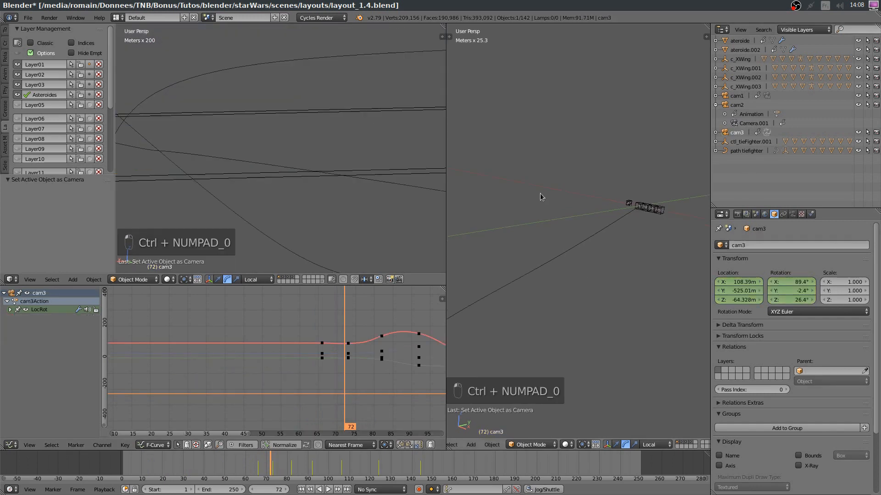
{"action": "key", "text": "alt+a"}
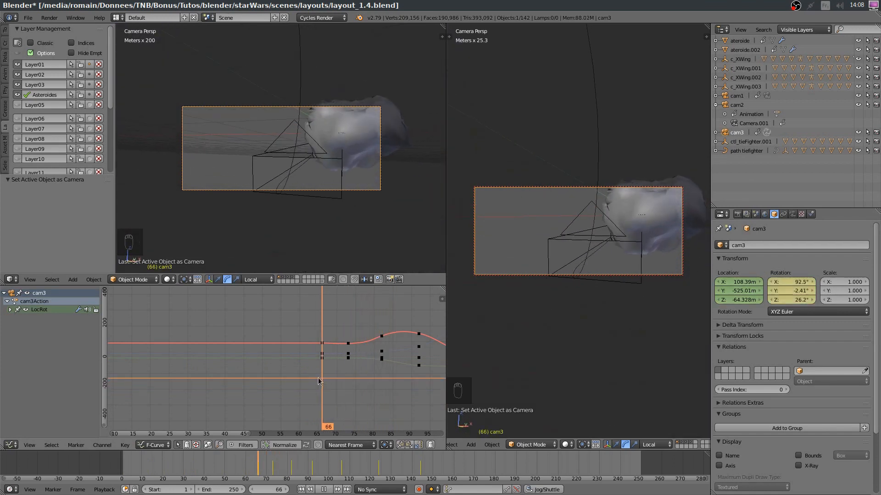
{"action": "mouse_move", "coordinate": [360, 390]}
{"action": "left_mouse_down"}
{"action": "mouse_move", "coordinate": [399, 390]}
{"action": "mouse_move", "coordinate": [362, 387]}
{"action": "left_mouse_up"}
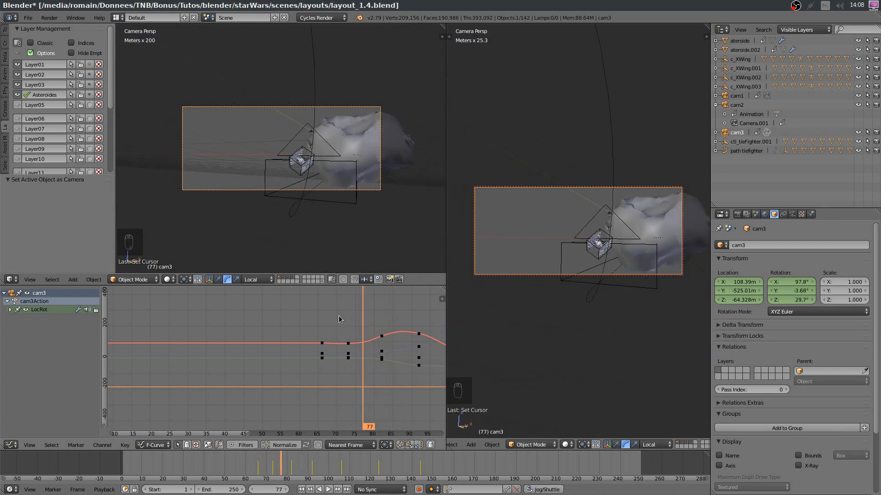
- Select ctl_tieFighter and inspect its Euler rotation curves around the frame 60 and 72 keyframes
{"action": "right_click", "coordinate": [297, 173]}
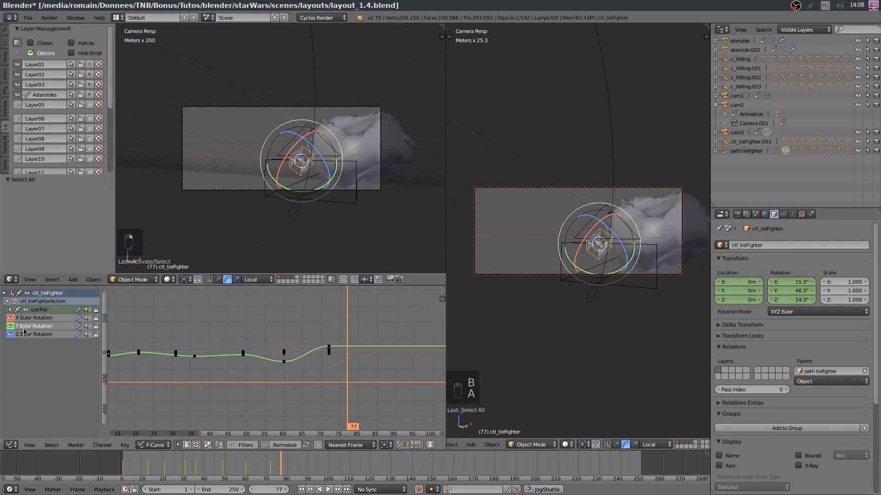
{"action": "key", "text": "Home"}
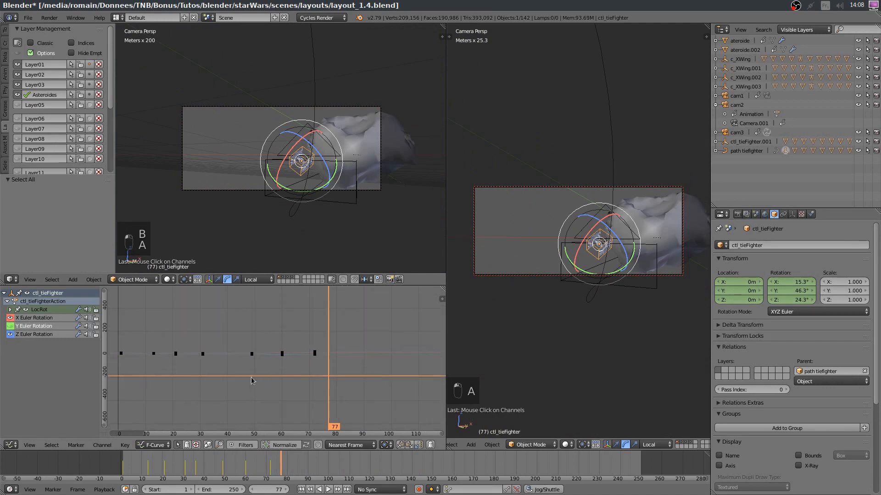
{"action": "scroll", "coordinate": [254, 379], "scroll_direction": "up", "scroll_amount": 1}
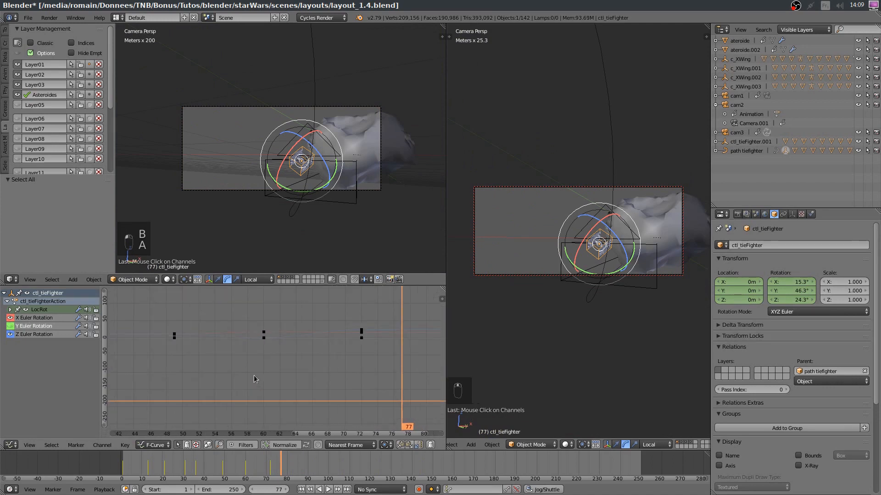
{"action": "left_click_drag", "start_coordinate": [347, 380], "coordinate": [267, 367]}
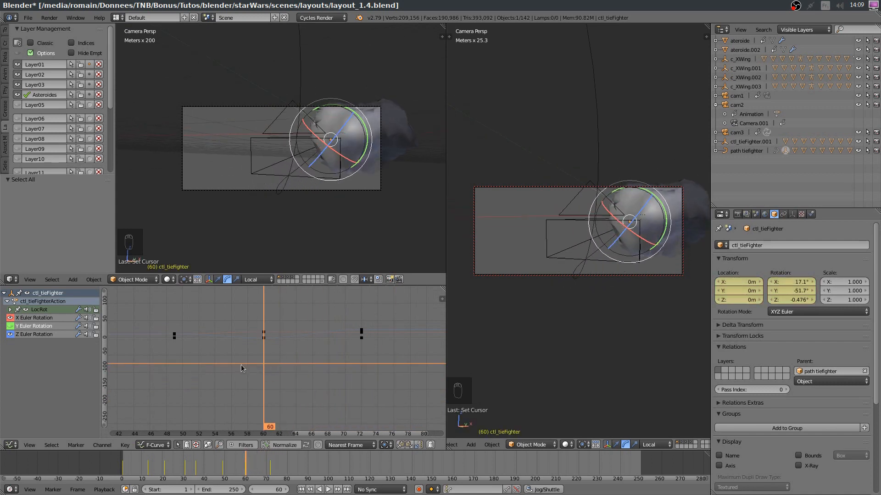
{"action": "middle_click_drag", "start_coordinate": [255, 365], "coordinate": [372, 359]}
{"action": "scroll", "coordinate": [374, 359], "scroll_direction": "down", "scroll_amount": 4}
{"action": "middle_click_drag", "start_coordinate": [133, 362], "coordinate": [111, 352]}
{"action": "key", "text": "ctrl+z"}
- Advance the playhead through the cam3 shot to frame 86
{"action": "left_click_drag", "start_coordinate": [220, 357], "coordinate": [386, 356]}
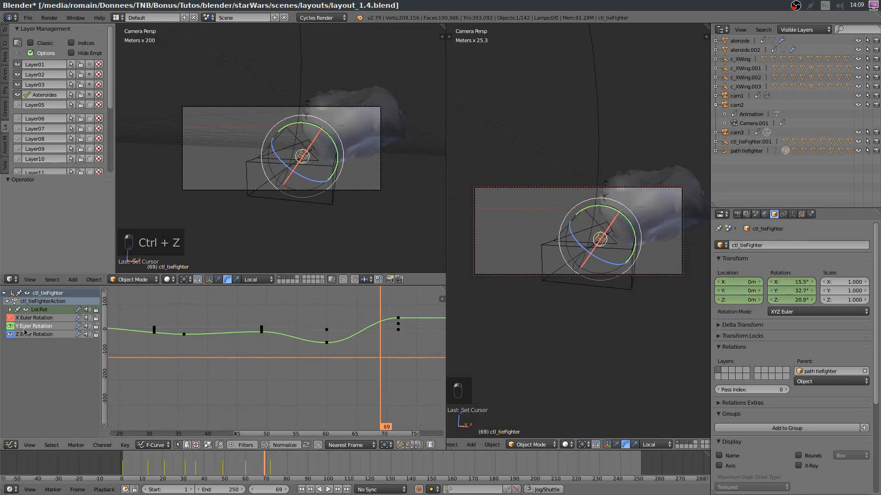
{"action": "middle_click_drag", "start_coordinate": [308, 349], "coordinate": [188, 343]}
{"action": "scroll", "coordinate": [337, 350], "scroll_direction": "down", "scroll_amount": 3}
{"action": "middle_click_drag", "start_coordinate": [337, 350], "coordinate": [288, 376]}
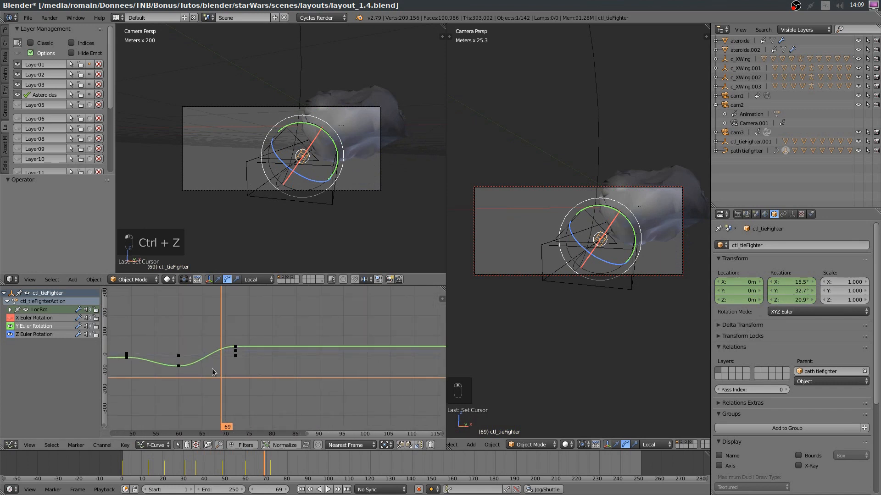
{"action": "left_click_drag", "start_coordinate": [214, 372], "coordinate": [300, 375]}
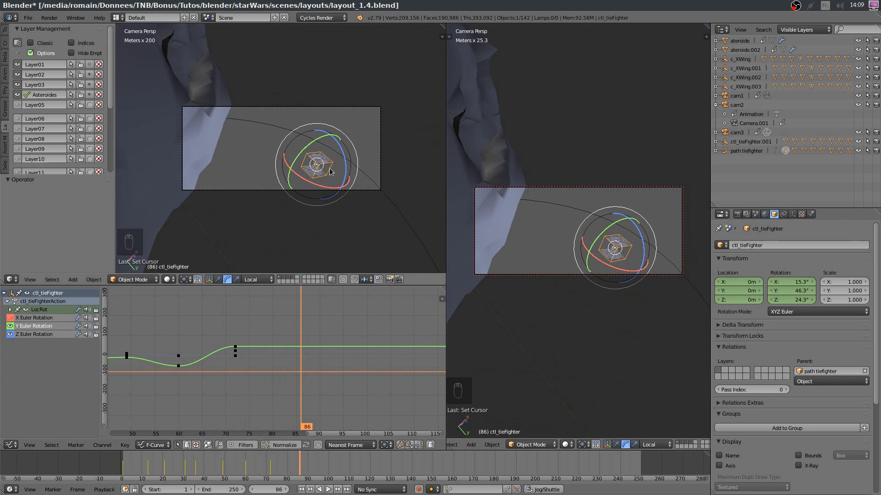
- Try to rotate ctl_tieFighter by -133° about its local Y axis and key only the Y Euler Rotation curve at frame 86
{"action": "left_click_drag", "start_coordinate": [295, 165], "coordinate": [347, 143]}
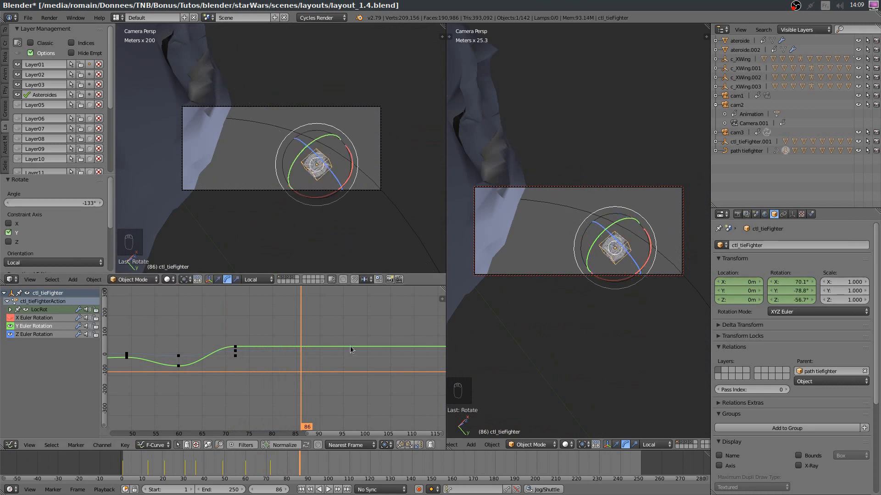
{"action": "key", "text": "i"}
{"action": "left_click", "coordinate": [335, 362]}
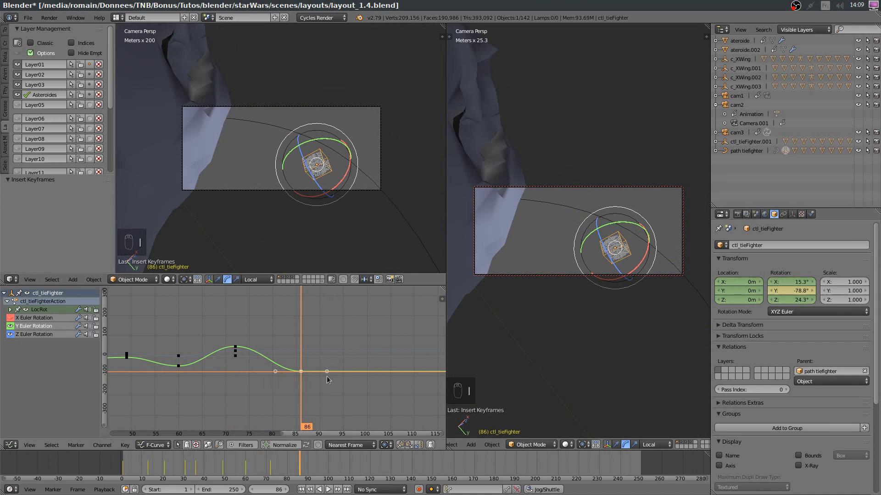
{"action": "key", "text": "ctrl+z"}
- Rotate ctl_tieFighter at frame 86 to about X 125°, Y 77.2°, Z 139° and insert a LocRot keyframe
{"action": "left_click_drag", "start_coordinate": [296, 160], "coordinate": [349, 188]}
{"action": "key", "text": "i"}
{"action": "left_click", "coordinate": [312, 173]}
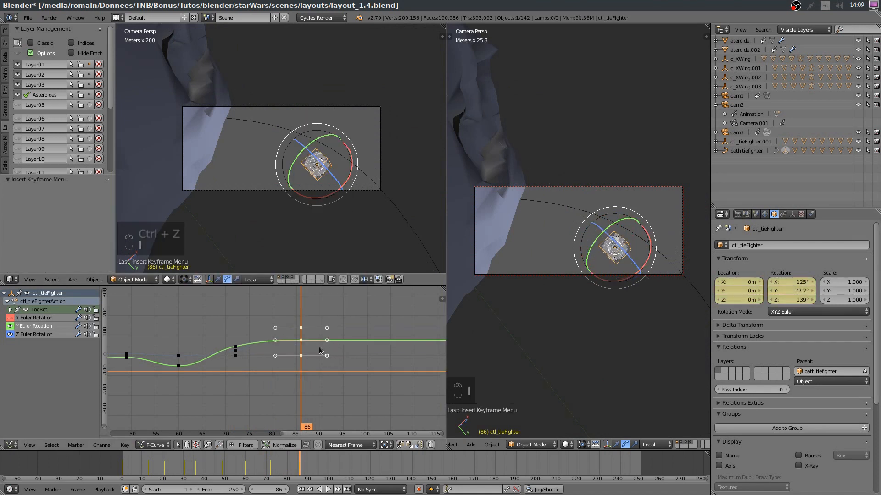
- Try to raise the Y Euler Rotation key at frame 86 to about 287° and tilt the frame 72 key's handle
{"action": "key", "text": "alt+a"}
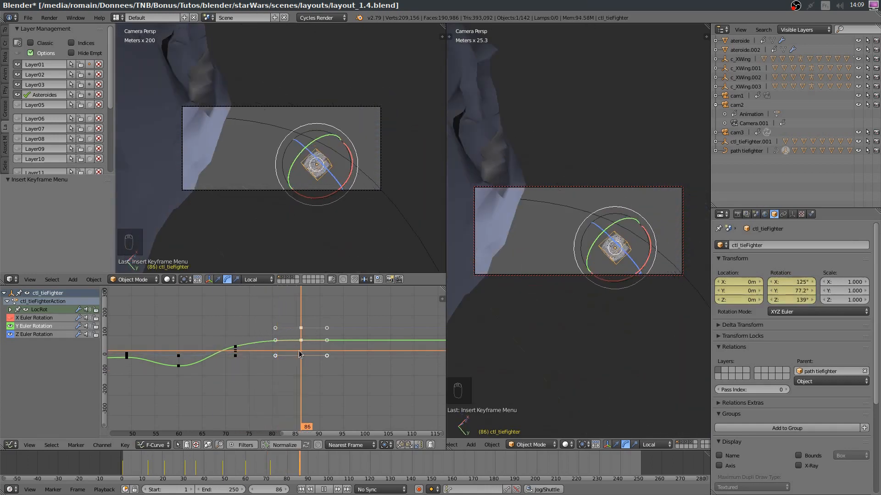
{"action": "key", "text": "g"}
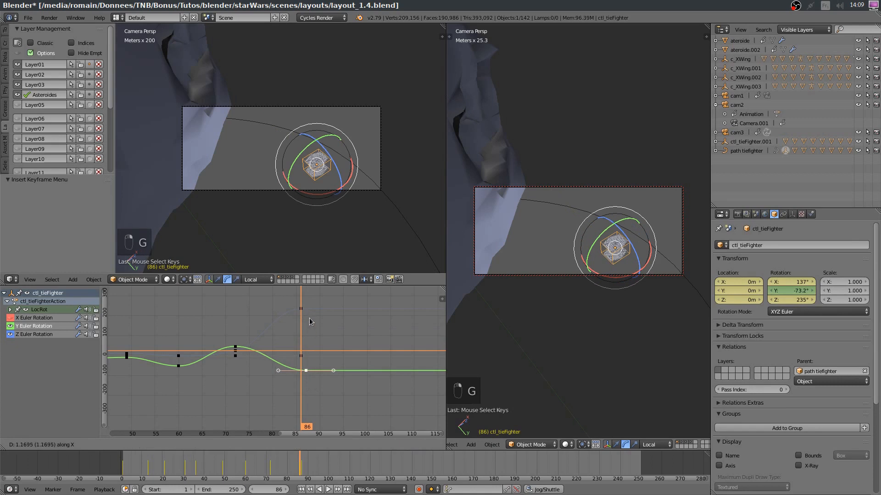
{"action": "left_click", "coordinate": [303, 420]}
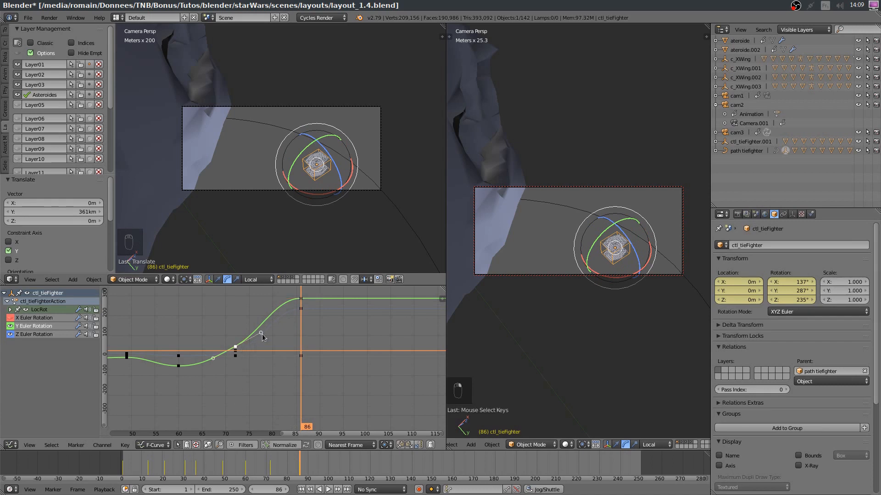
{"action": "key", "text": "g"}
{"action": "left_click", "coordinate": [312, 351]}
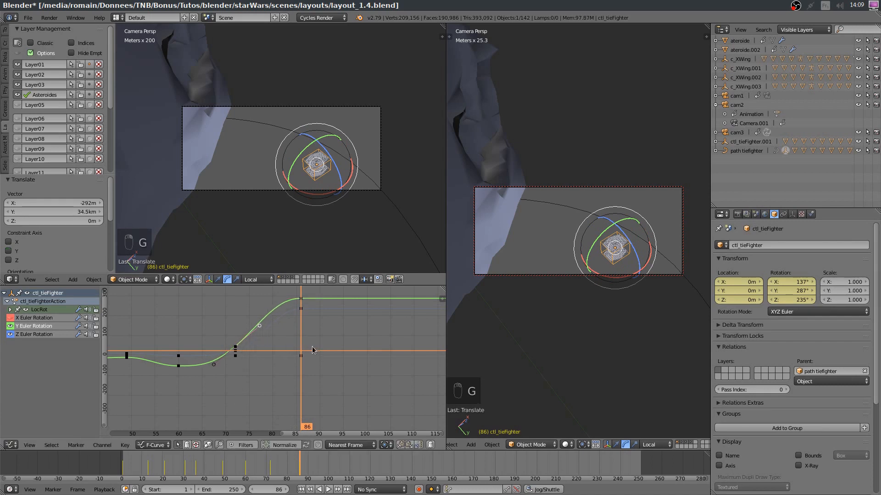
- Replace the frame 86 rotation keys with a LocRot keyframe in YZX Euler mode, rotated to about X 31.8°, Y -59.8°, Z 6.11°
{"action": "mouse_move", "coordinate": [297, 385]}
{"action": "left_mouse_down"}
{"action": "mouse_move", "coordinate": [236, 394]}
{"action": "mouse_move", "coordinate": [308, 399]}
{"action": "left_mouse_up"}
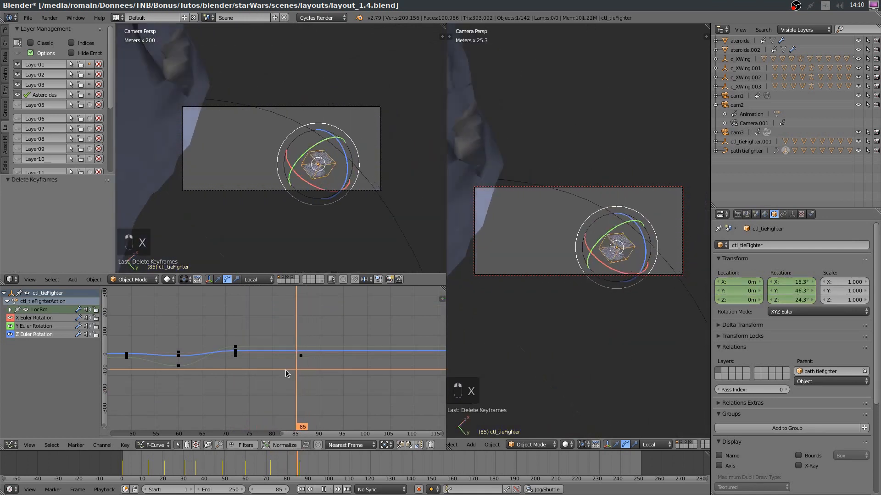
{"action": "left_click_drag", "start_coordinate": [333, 376], "coordinate": [302, 376]}
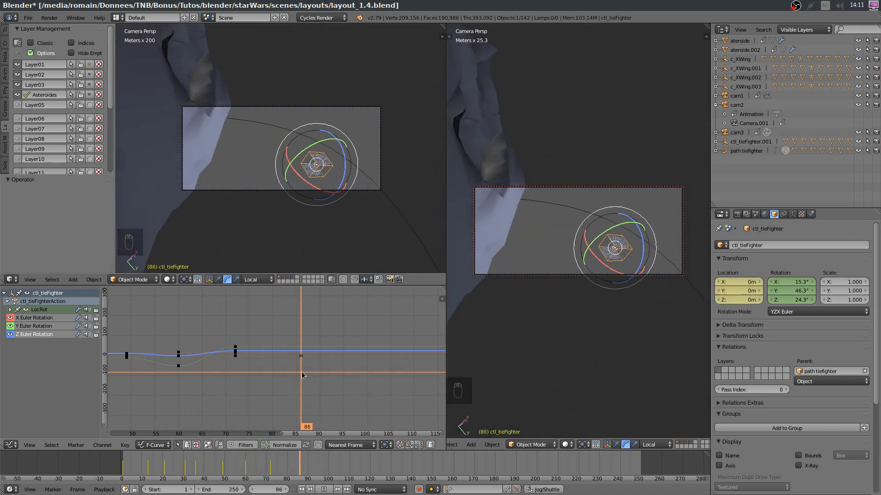
{"action": "left_click_drag", "start_coordinate": [301, 179], "coordinate": [317, 155]}
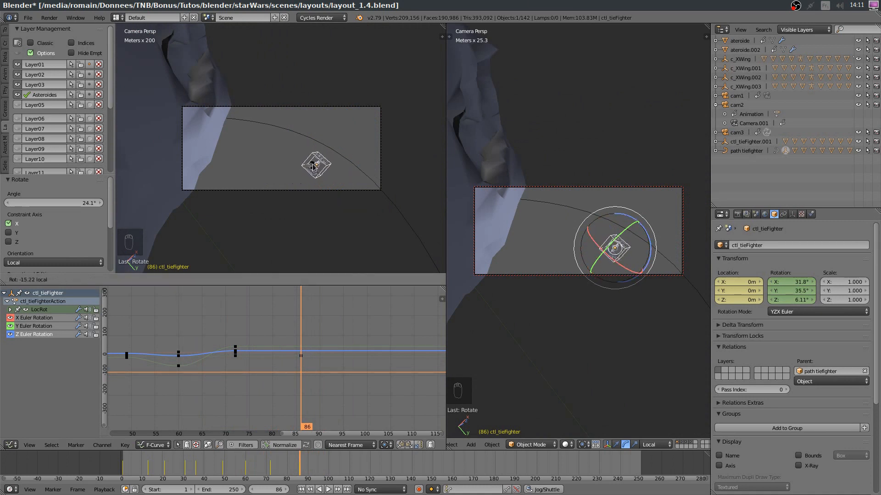
{"action": "left_click_drag", "start_coordinate": [317, 162], "coordinate": [317, 162]}
{"action": "key", "text": "i"}
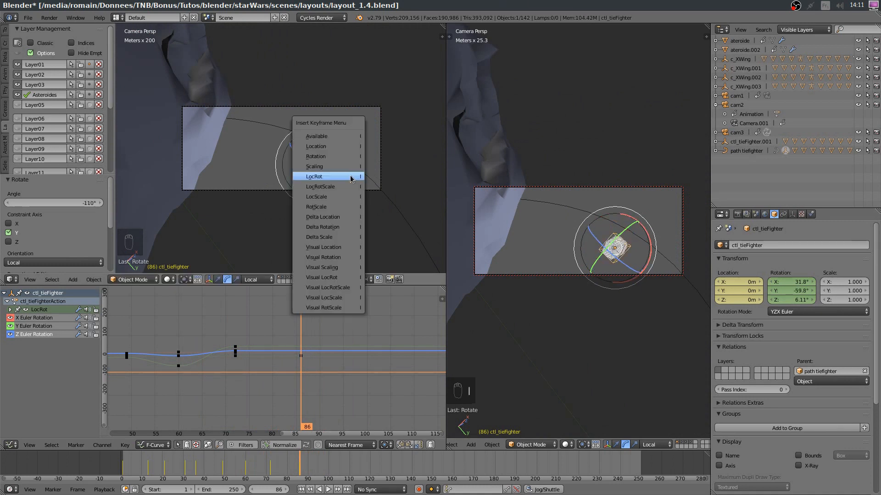
{"action": "left_click", "coordinate": [351, 177]}
- Move ctl_tieFighter's frame 86 rotation keys along the time axis to frame 92
{"action": "key", "text": "alt+a"}
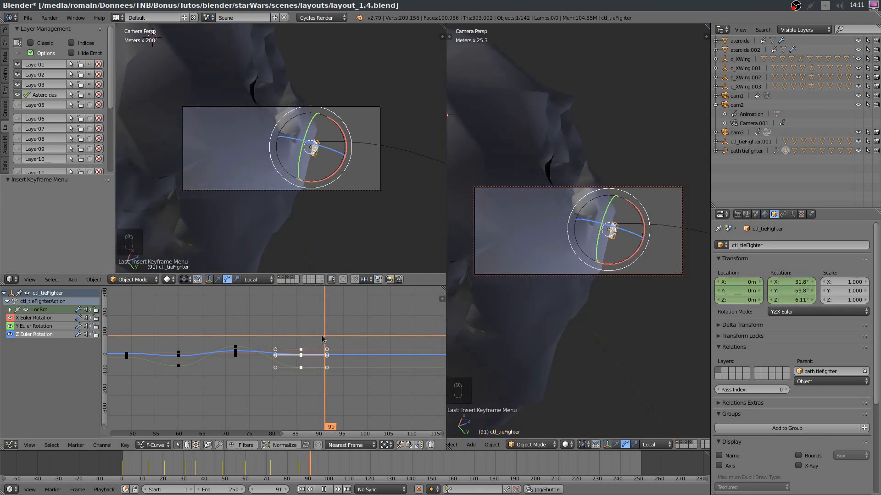
{"action": "key", "text": "Escape"}
{"action": "key", "text": "a"}
{"action": "left_click", "coordinate": [326, 383]}
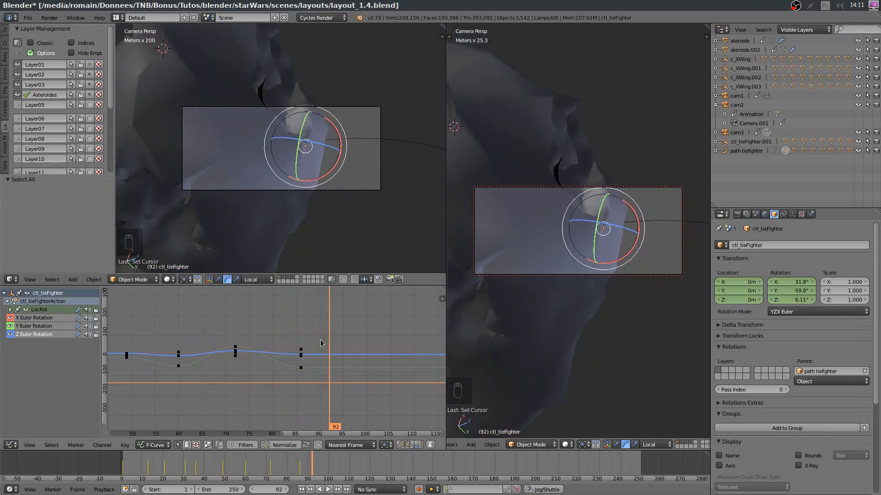
{"action": "key", "text": "g"}
{"action": "middle_click", "coordinate": [299, 380]}
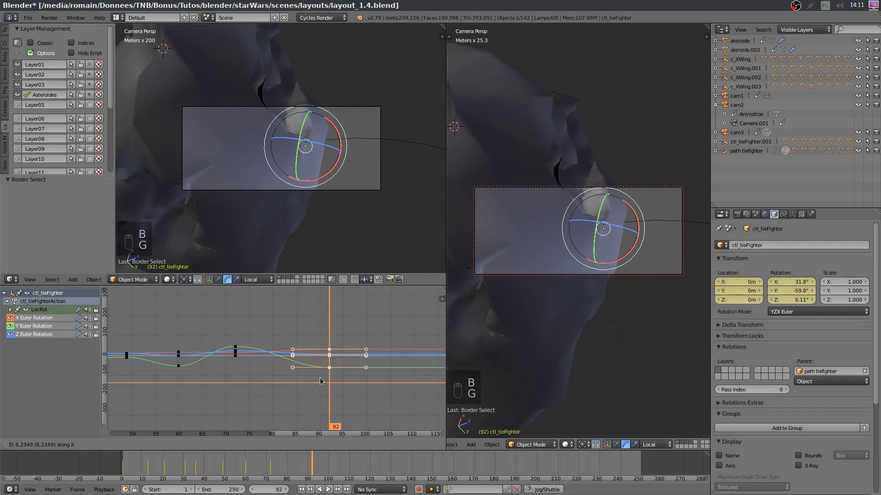
{"action": "left_click", "coordinate": [321, 379]}
- Rotate ctl_tieFighter about its local Y axis to about -131° at frame 126 and insert a keyframe
{"action": "left_click_drag", "start_coordinate": [324, 392], "coordinate": [489, 363]}
{"action": "key", "text": "alt+a"}
{"action": "left_click_drag", "start_coordinate": [289, 182], "coordinate": [310, 194]}
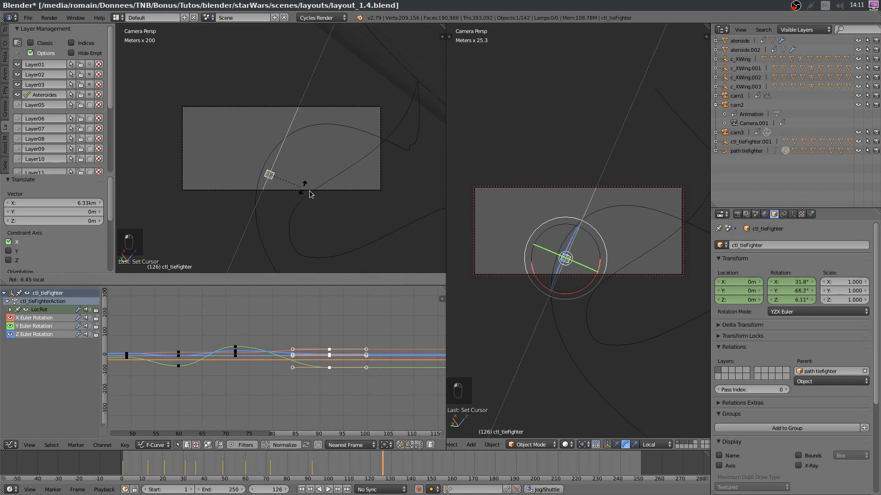
{"action": "left_click_drag", "start_coordinate": [144, 256], "coordinate": [259, 72]}
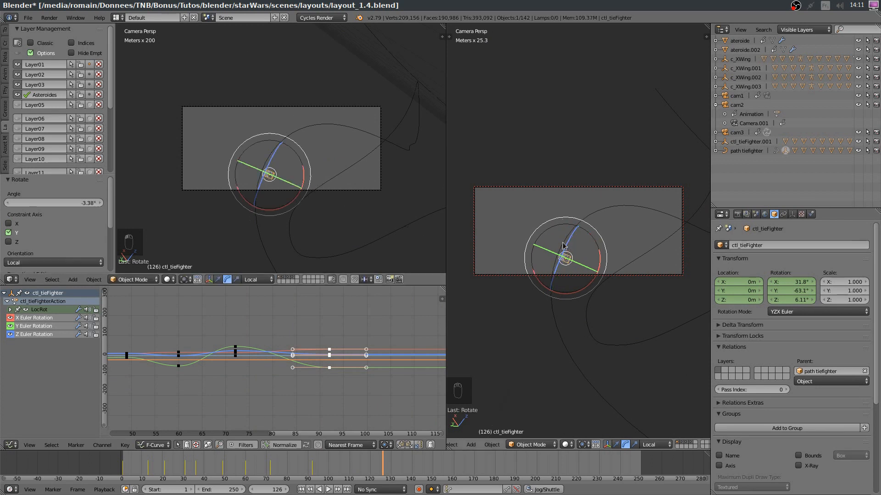
{"action": "left_click_drag", "start_coordinate": [543, 252], "coordinate": [581, 252]}
{"action": "key", "text": "i"}
{"action": "left_click", "coordinate": [585, 241]}
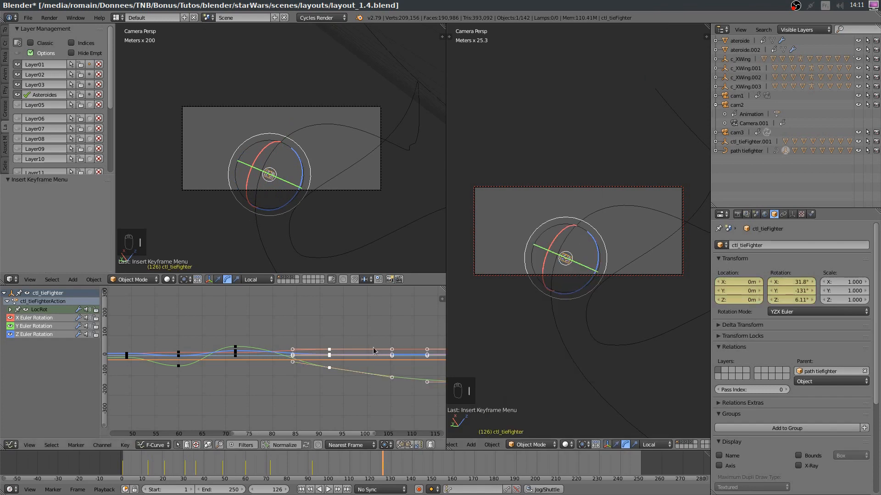
- Play back and scrub the TIE fighter's rotation through the cam3 shot, saving over layout_1.4.blend
{"action": "key", "text": "Home"}
{"action": "left_click_drag", "start_coordinate": [388, 380], "coordinate": [204, 356]}
{"action": "key", "text": "alt+a"}
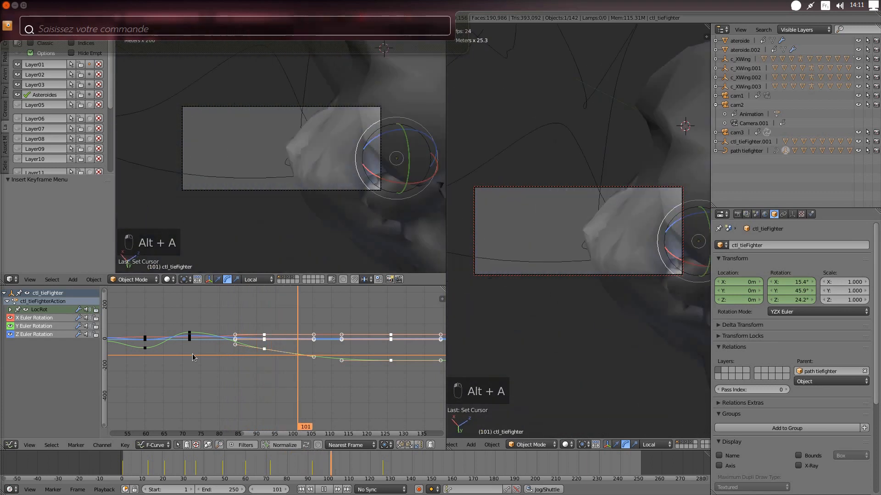
{"action": "key", "text": "ctrl+s"}
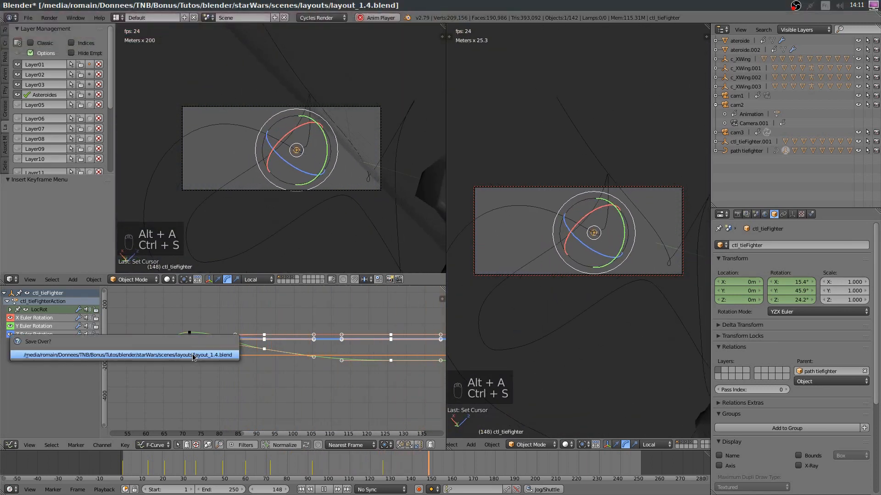
{"action": "key", "text": "alt+a"}
{"action": "left_click_drag", "start_coordinate": [375, 354], "coordinate": [461, 373]}
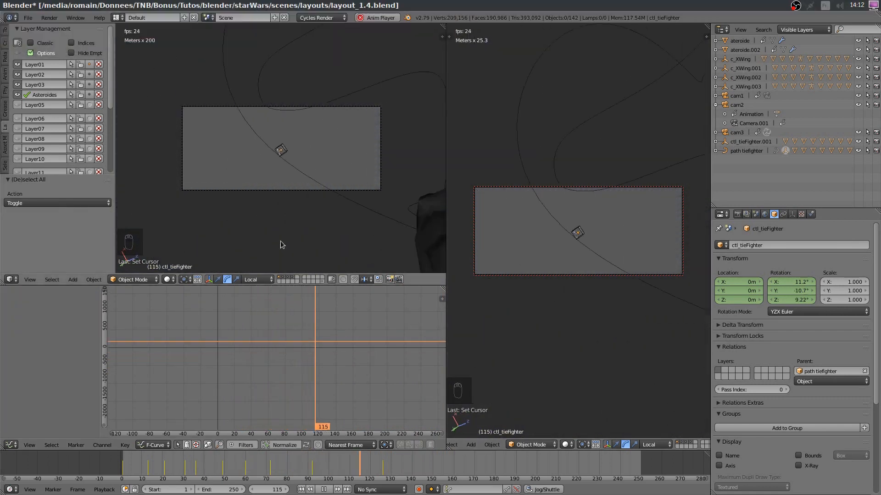
{"action": "key", "text": "ctrl+s"}
{"action": "key", "text": "alt+a"}
{"action": "left_click_drag", "start_coordinate": [316, 353], "coordinate": [237, 356]}
{"action": "key", "text": "ctrl+s"}
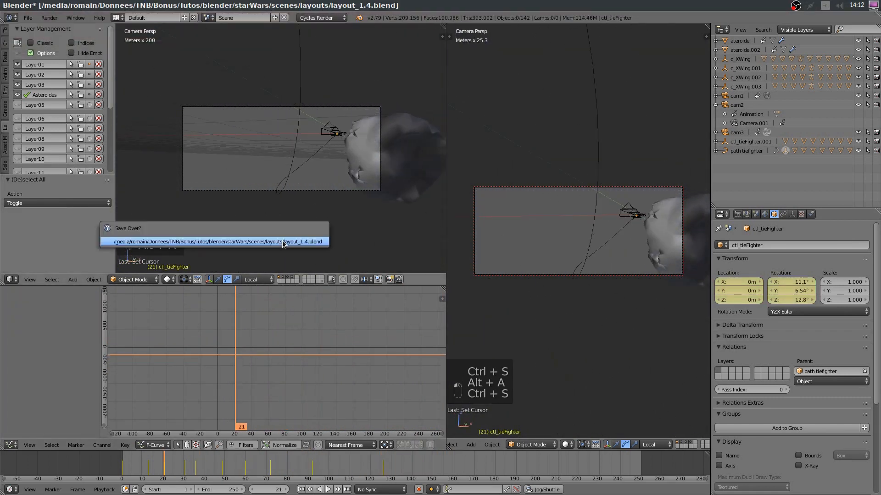
- Set cam3's passepartout alpha to 1.000 and save over layout_1.4.blend
{"action": "right_click", "coordinate": [313, 192]}
{"action": "left_click", "coordinate": [793, 214]}
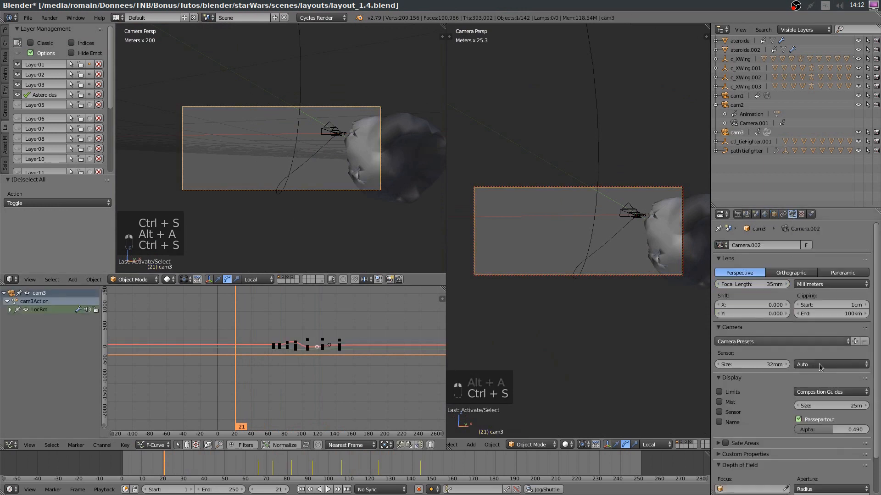
{"action": "left_click_drag", "start_coordinate": [829, 390], "coordinate": [869, 389]}
{"action": "key", "text": "ctrl+s"}
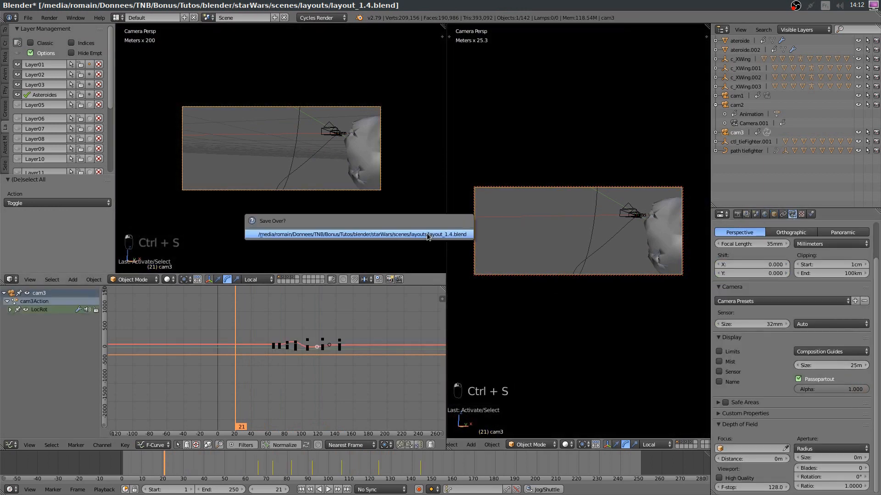
{"action": "left_click", "coordinate": [427, 234]}
- Play the cam3 shot from frame 0 in a maximized viewport with the tool shelf hidden
{"action": "key", "text": "shift+space"}
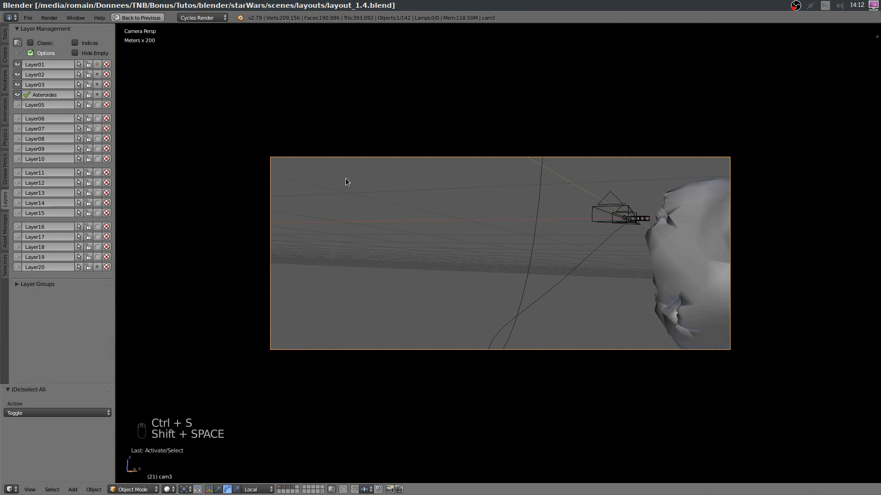
{"action": "key", "text": "shift+space"}
{"action": "key", "text": "alt+a"}
{"action": "left_click", "coordinate": [218, 367]}
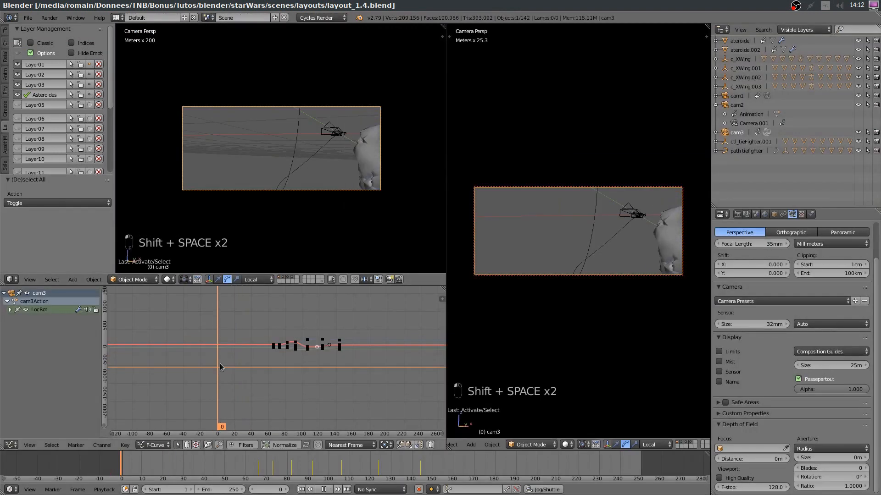
{"action": "key", "text": "shift+space"}
{"action": "scroll", "coordinate": [366, 243], "scroll_direction": "up", "scroll_amount": 2}
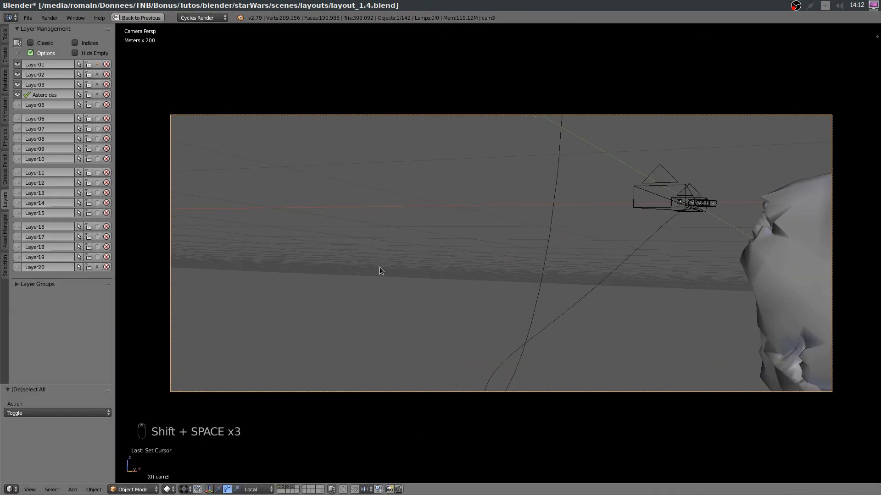
{"action": "key", "text": "t"}
{"action": "key", "text": "alt+a"}
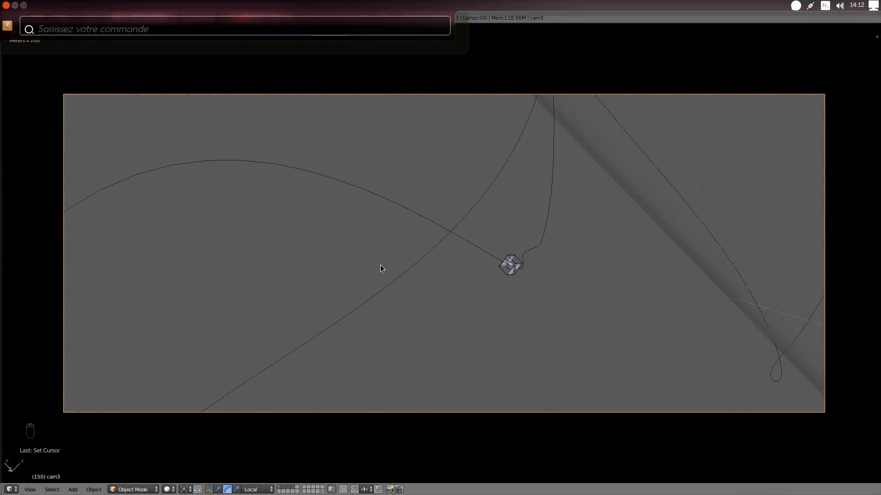
- Save over layout_1.4.blend, stop the playback and restore the multi-editor layout
{"action": "key", "text": "ctrl+s"}
{"action": "left_click", "coordinate": [380, 266]}
{"action": "key", "text": "alt+a"}
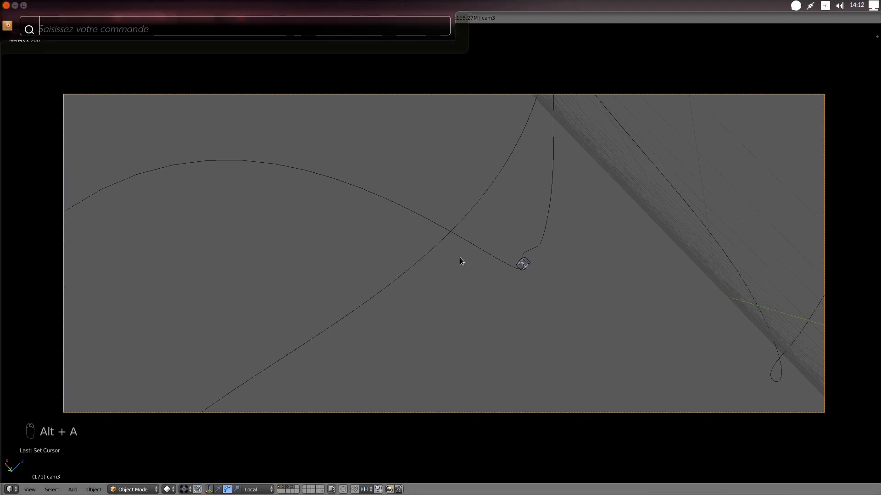
{"action": "key", "text": "shift+space"}
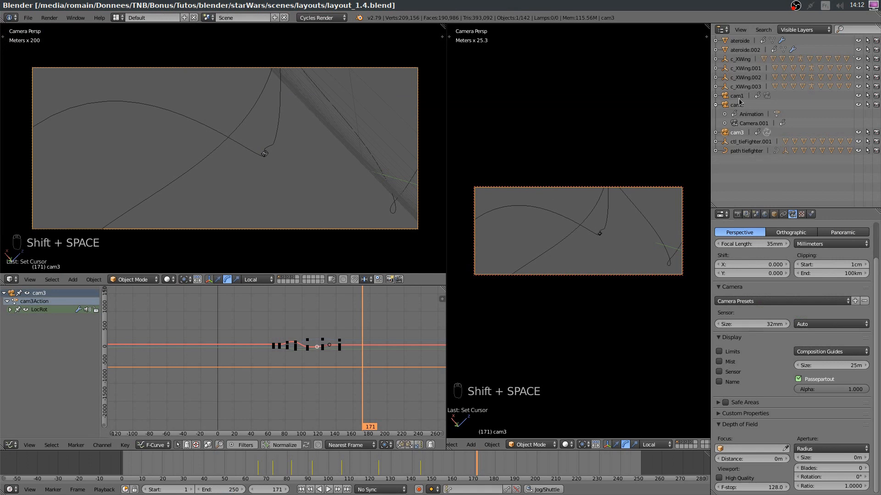
- Make cam1 the active camera and play its shot from the start of the timeline
{"action": "left_click", "coordinate": [737, 97]}
{"action": "key", "text": "KP_0"}
{"action": "key", "text": "KP_0"}
{"action": "key", "text": "ctrl+KP_0"}
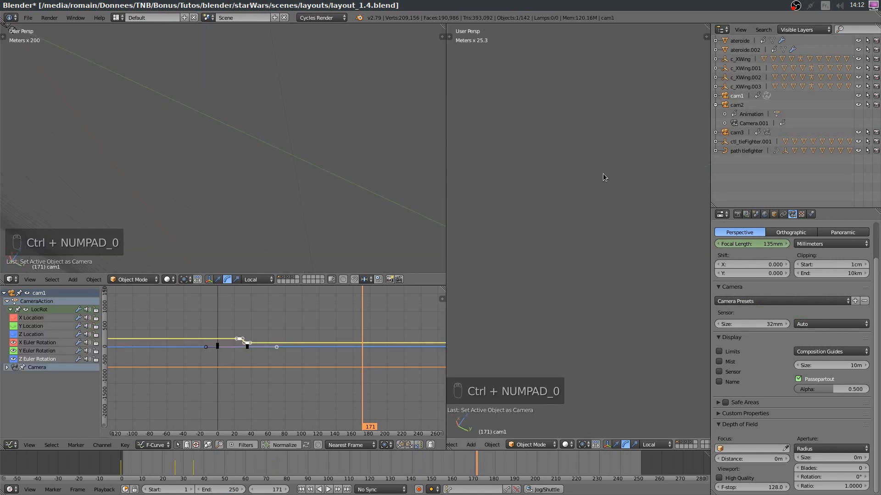
{"action": "left_click", "coordinate": [212, 335]}
{"action": "key", "text": "alt+a"}
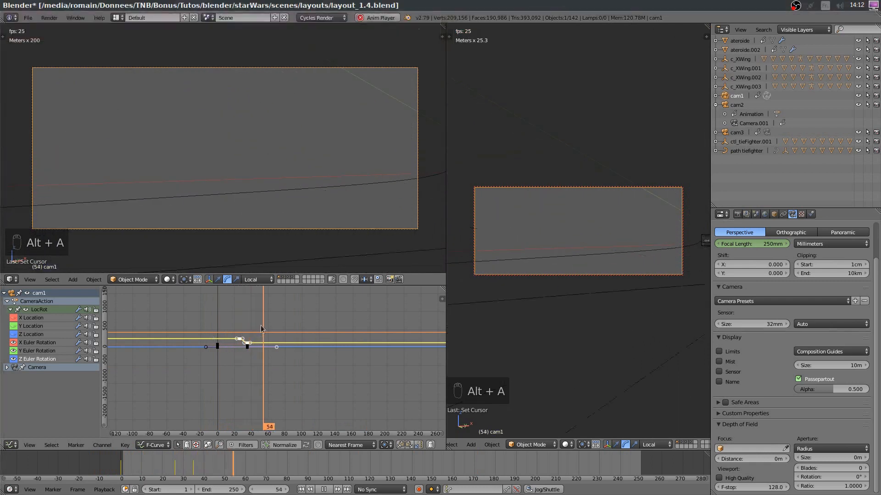
{"action": "key", "text": "alt+a"}
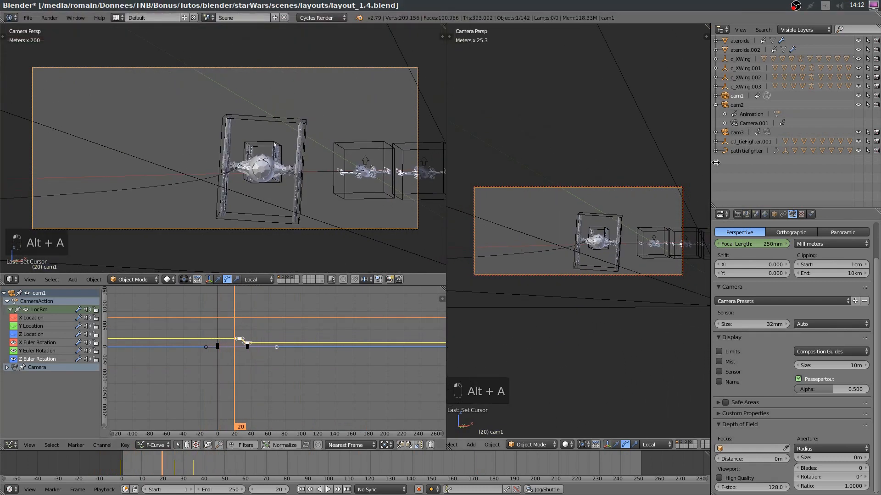
- Make cam2 the active camera, play its shot and scrub the playhead to frame 25
{"action": "left_click", "coordinate": [736, 105]}
{"action": "key", "text": "ctrl+KP_0"}
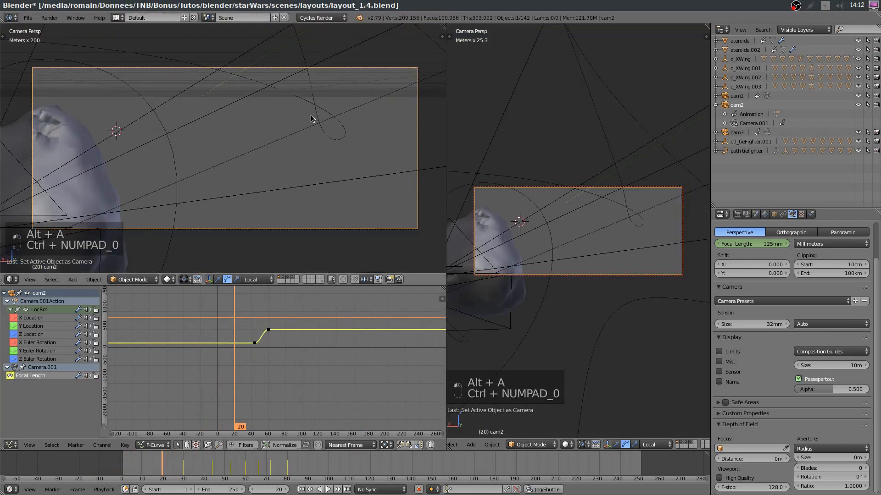
{"action": "key", "text": "alt+a"}
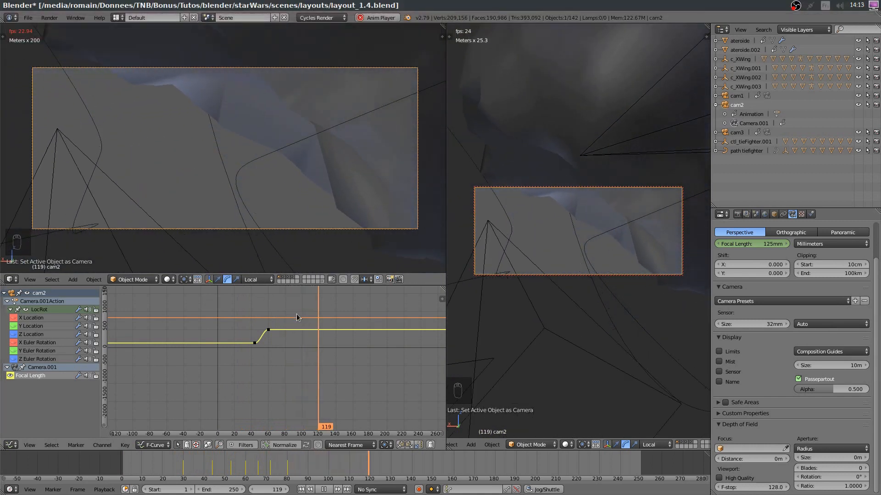
{"action": "left_click", "coordinate": [231, 328]}
{"action": "key", "text": "alt+a"}
{"action": "left_click_drag", "start_coordinate": [257, 335], "coordinate": [238, 341]}
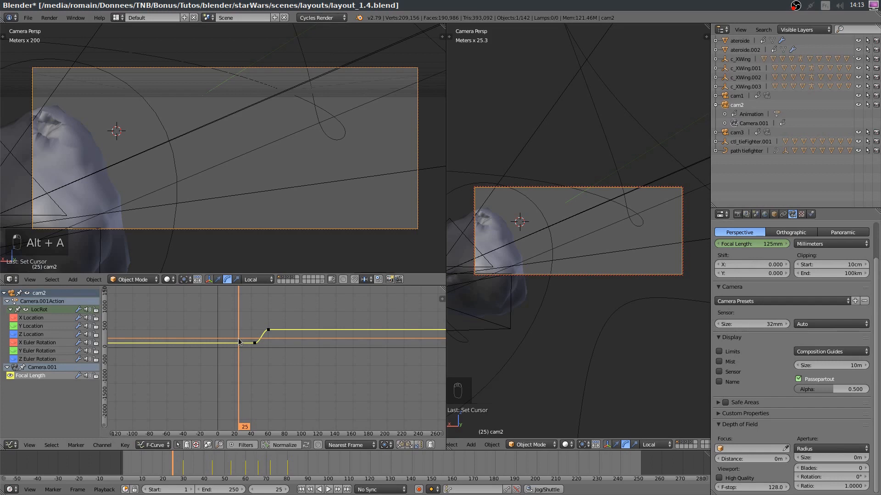